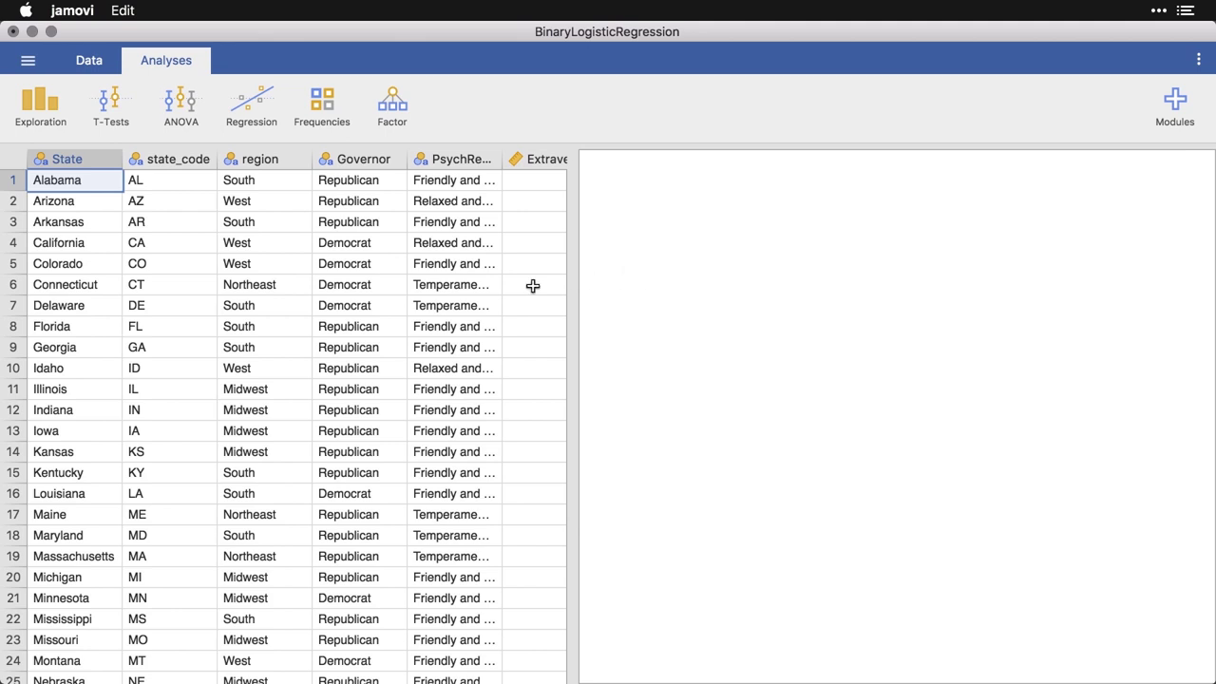
Start a Descriptives analysis with Governor as the analysed variable
{"action": "scroll", "coordinate": [492, 293], "scroll_direction": "right", "scroll_amount": 5}
{"action": "scroll", "coordinate": [492, 294], "scroll_direction": "right", "scroll_amount": 5}
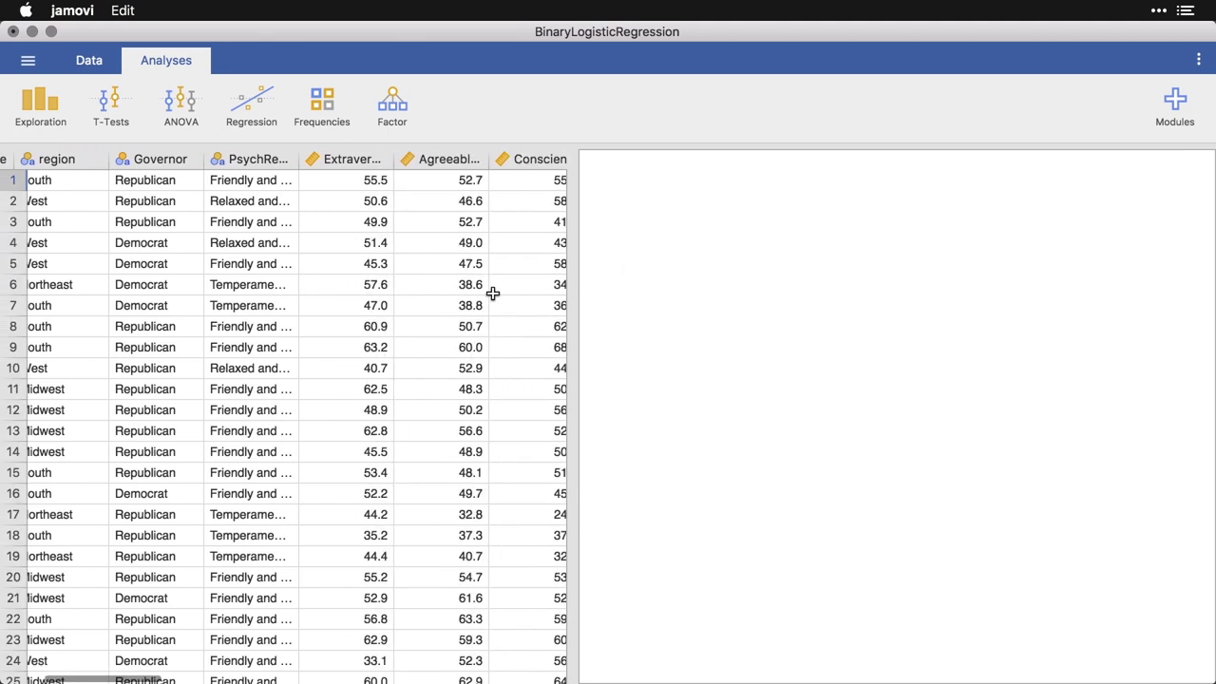
{"action": "scroll", "coordinate": [492, 294], "scroll_direction": "right", "scroll_amount": 5}
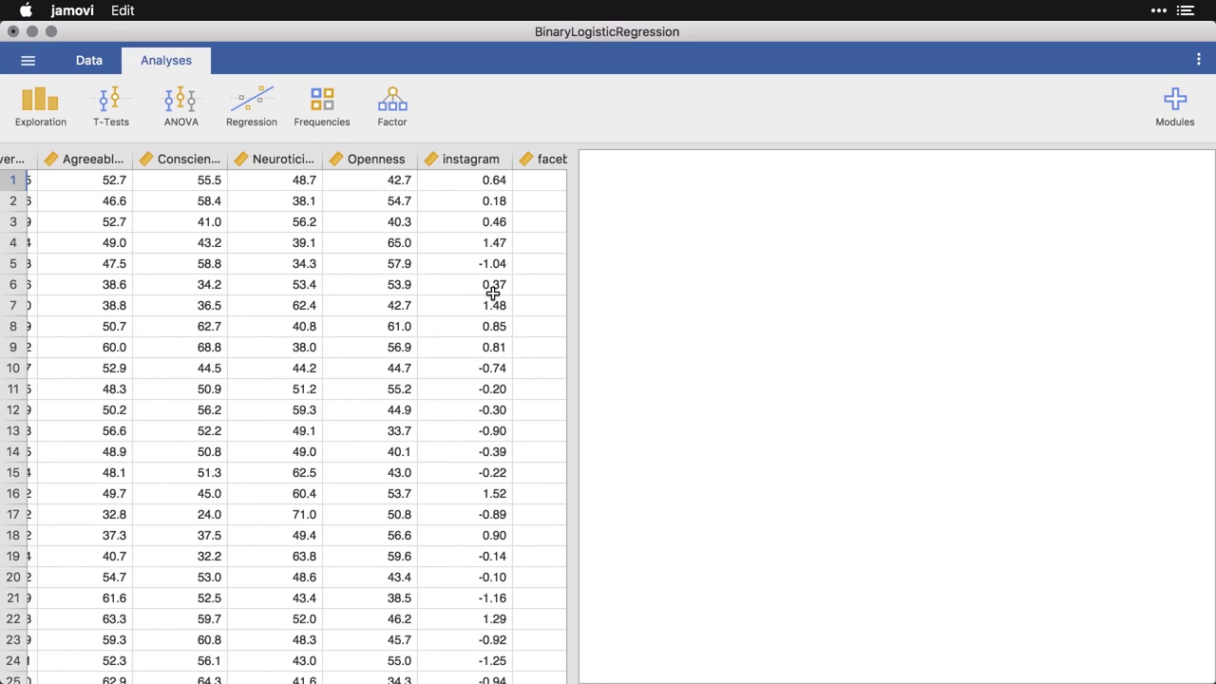
{"action": "scroll", "coordinate": [492, 293], "scroll_direction": "right", "scroll_amount": 2}
{"action": "scroll", "coordinate": [492, 293], "scroll_direction": "right", "scroll_amount": 2}
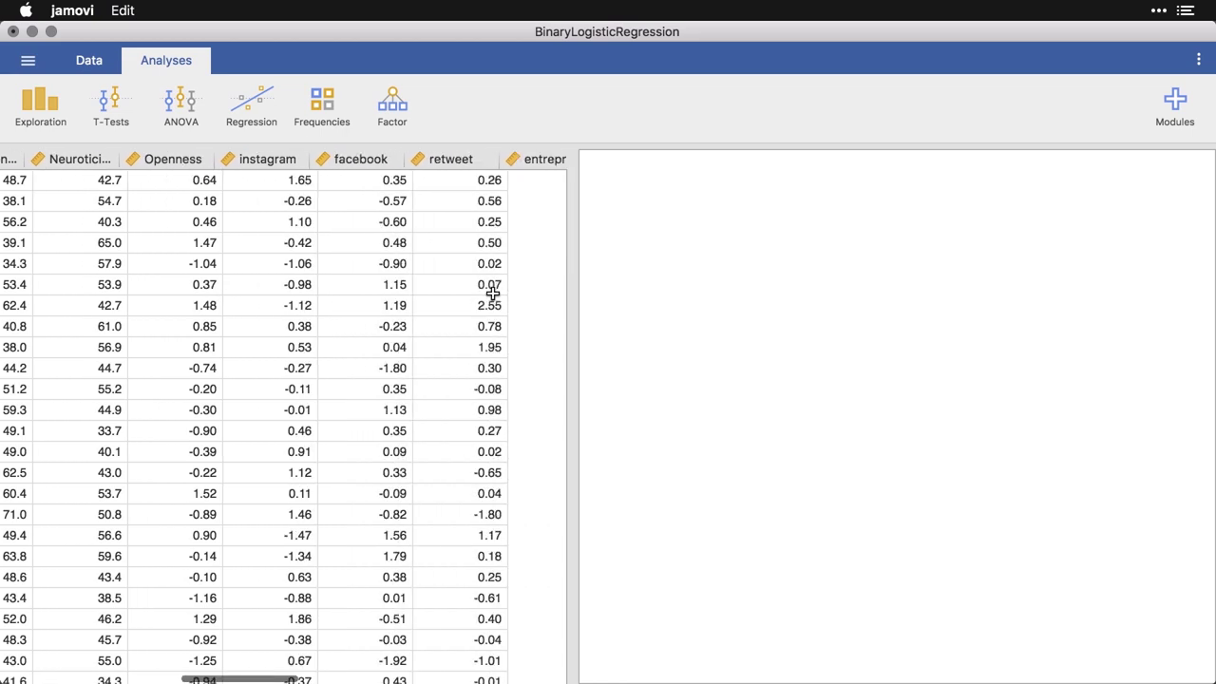
{"action": "scroll", "coordinate": [492, 293], "scroll_direction": "right", "scroll_amount": 1}
{"action": "scroll", "coordinate": [492, 293], "scroll_direction": "left", "scroll_amount": 10}
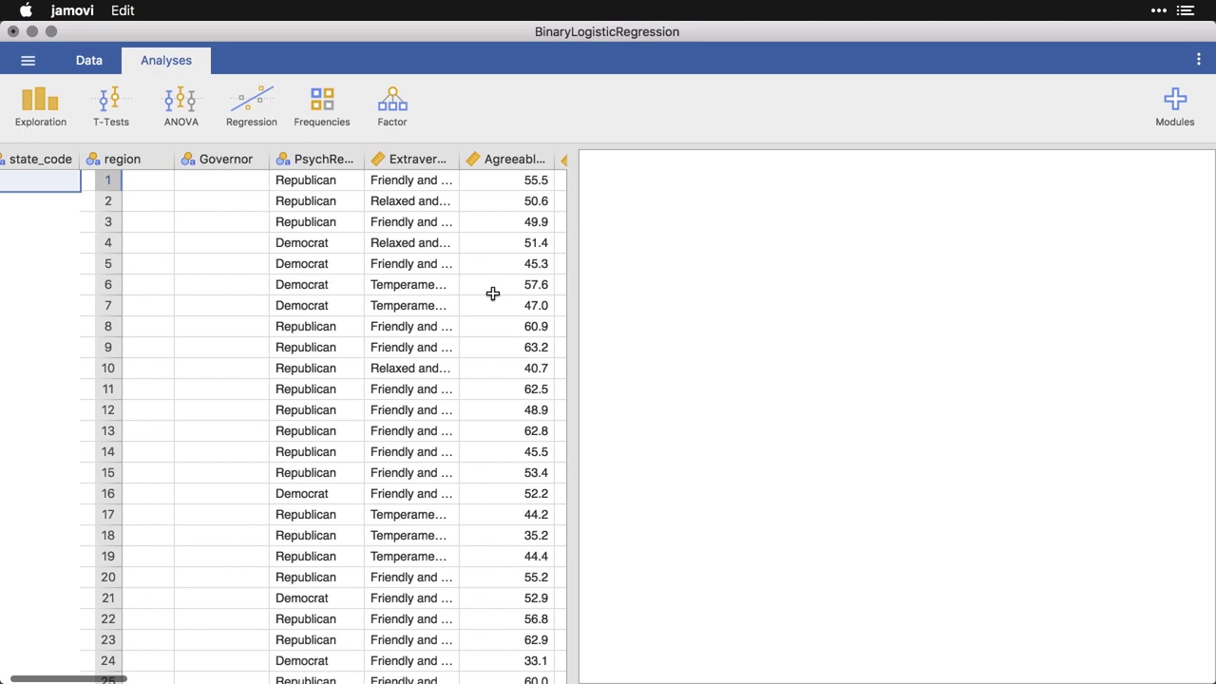
{"action": "scroll", "coordinate": [492, 294], "scroll_direction": "left", "scroll_amount": 3}
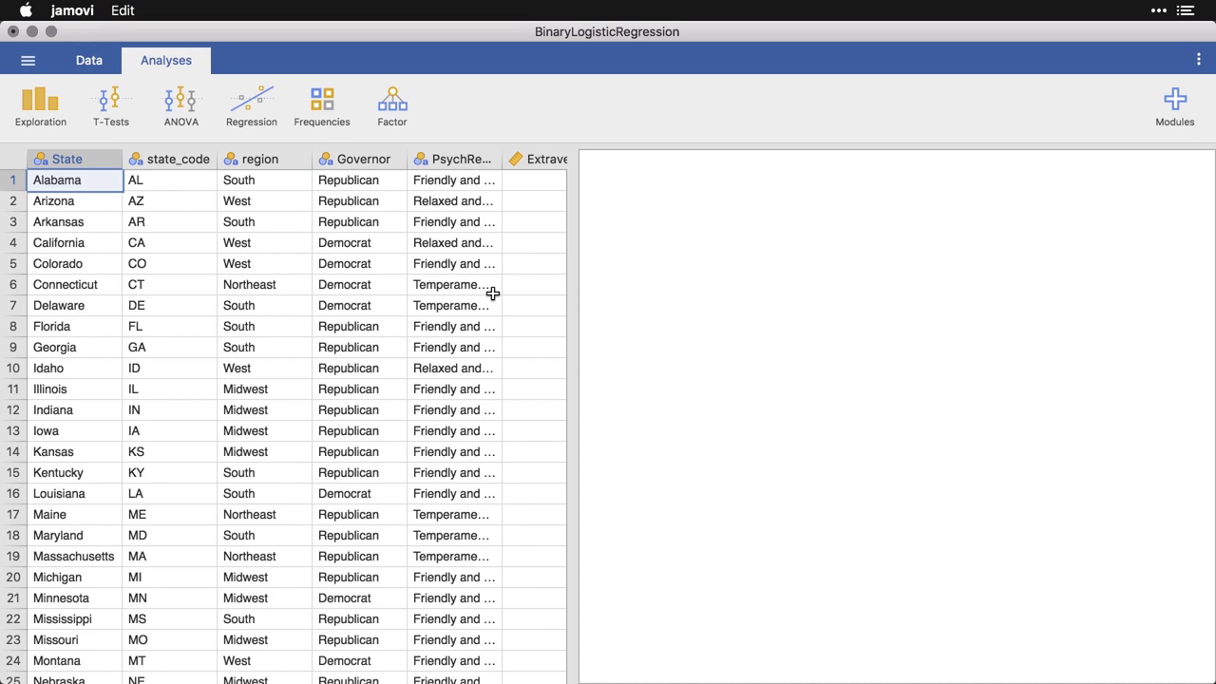
{"action": "left_click", "coordinate": [53, 119]}
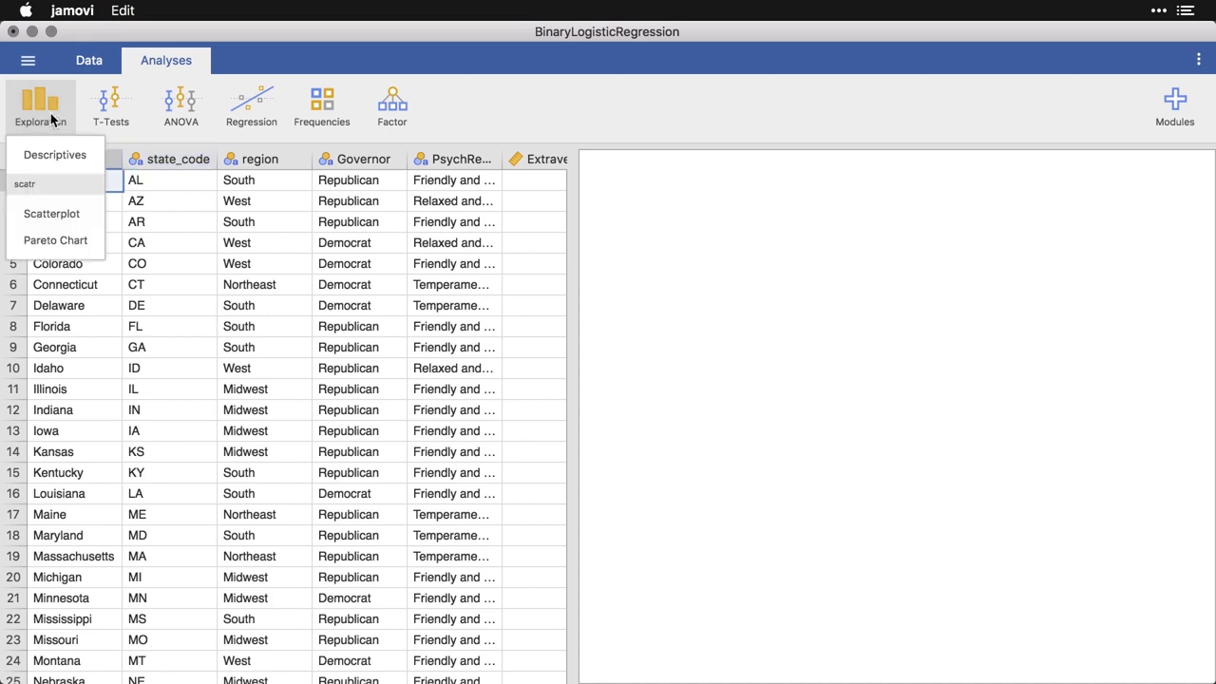
{"action": "left_click", "coordinate": [52, 156]}
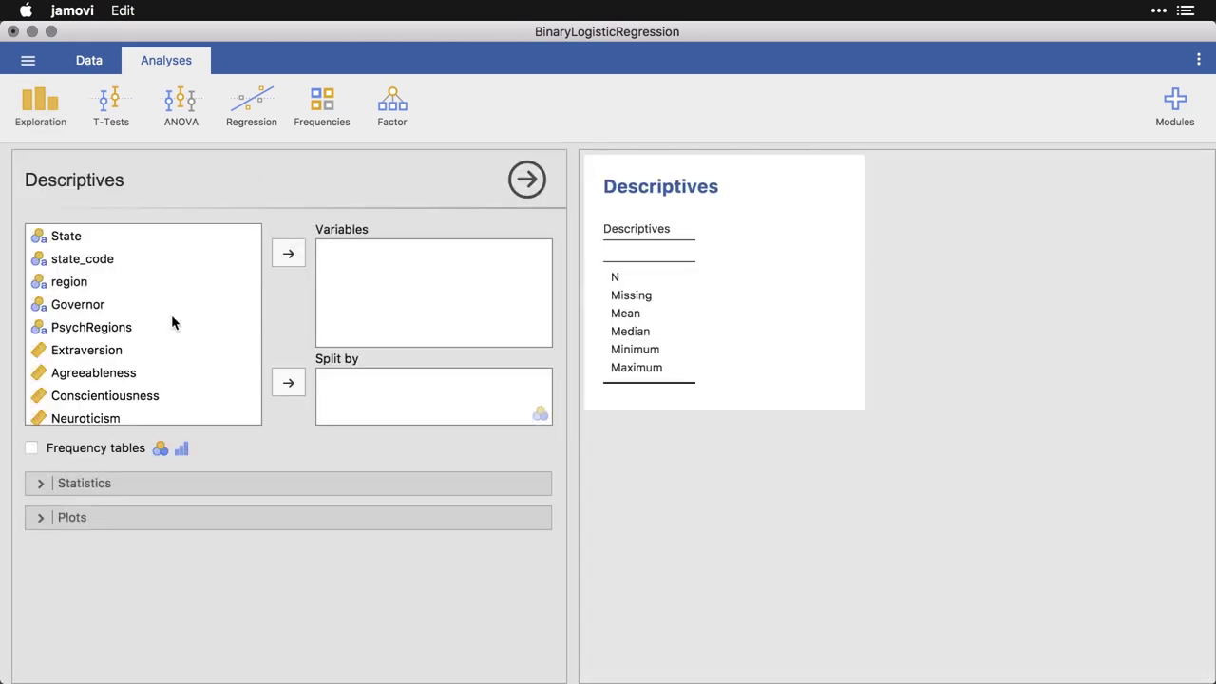
{"action": "left_click", "coordinate": [163, 302]}
{"action": "left_click", "coordinate": [294, 252]}
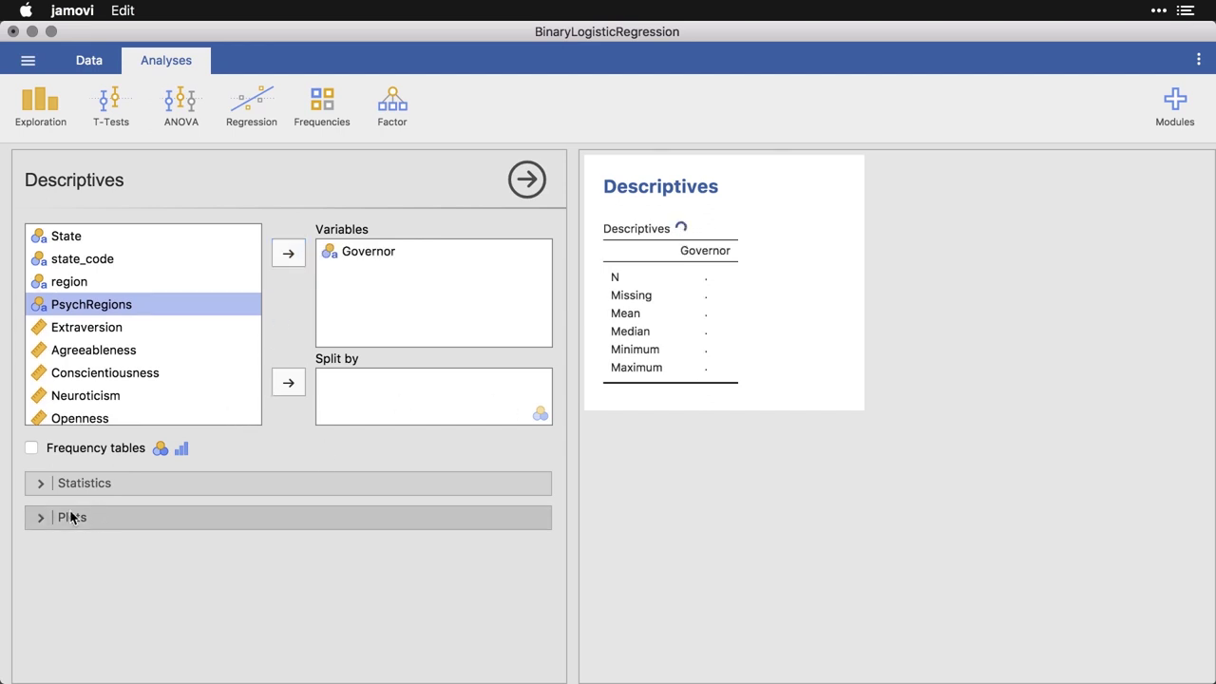
Add a frequency table and a bar plot of Governor counts
{"action": "left_click", "coordinate": [32, 448]}
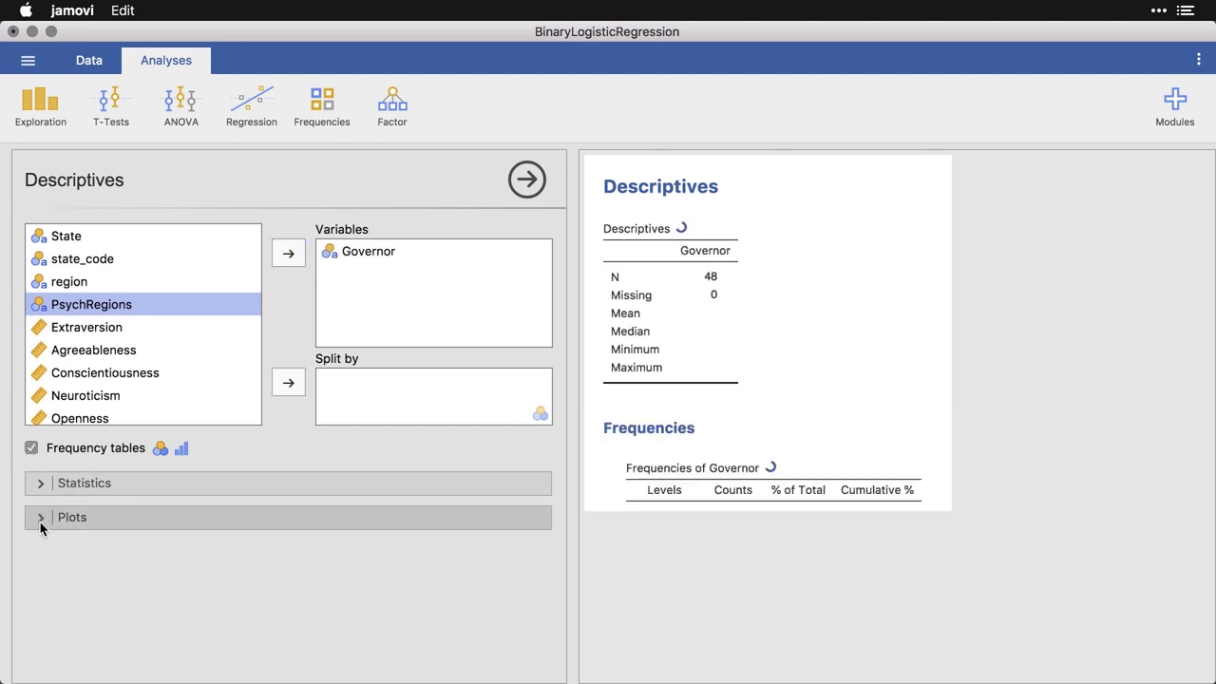
{"action": "left_click", "coordinate": [40, 521]}
{"action": "scroll", "coordinate": [127, 579], "scroll_direction": "down", "scroll_amount": 1}
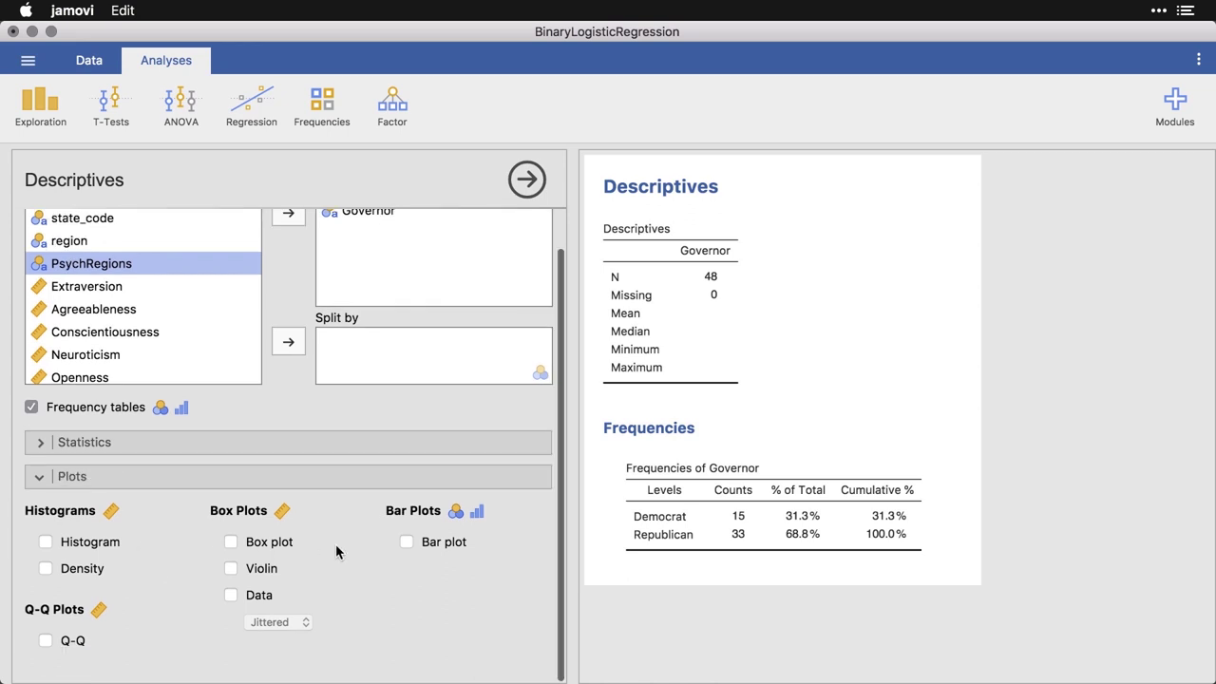
{"action": "left_click", "coordinate": [408, 542]}
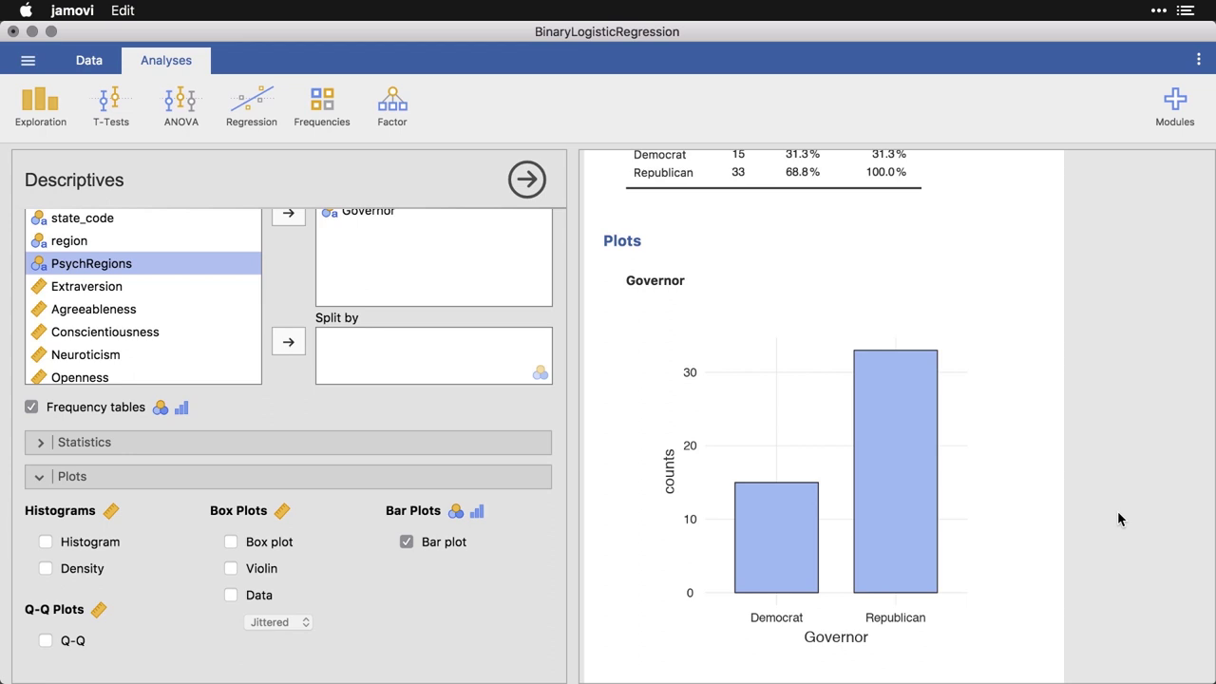
Close the Descriptives options and start a 2 Outcomes (Binomial) logistic regression
{"action": "left_click", "coordinate": [527, 179]}
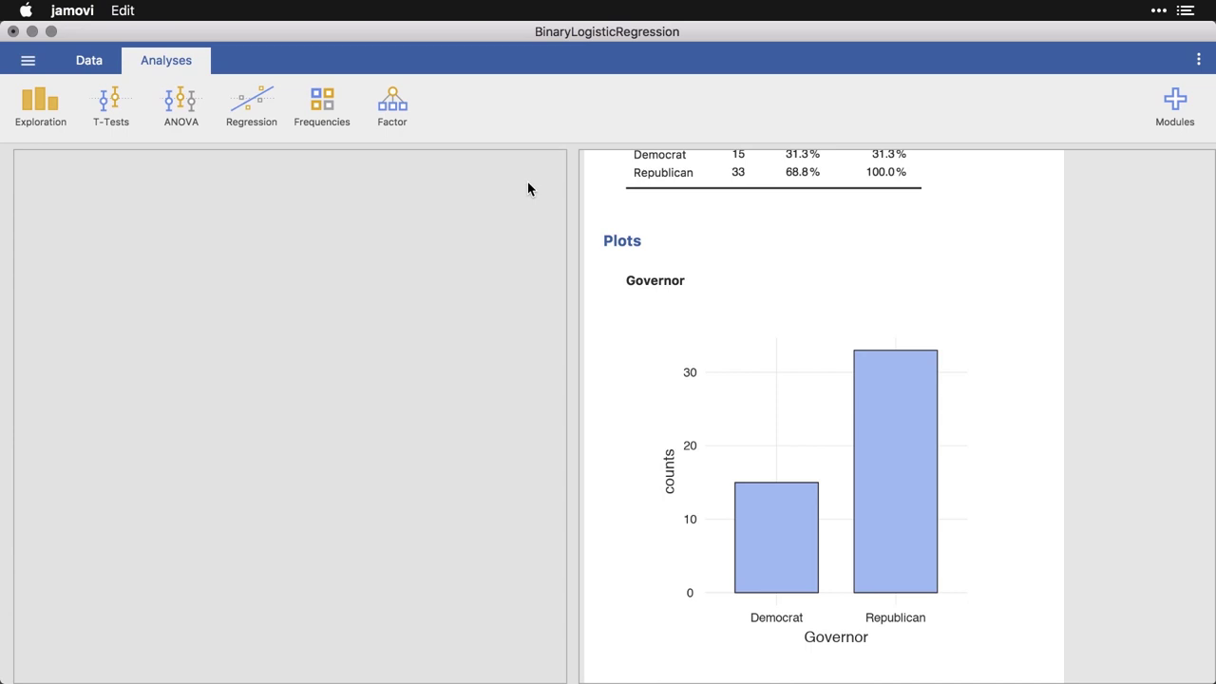
{"action": "left_click", "coordinate": [272, 114]}
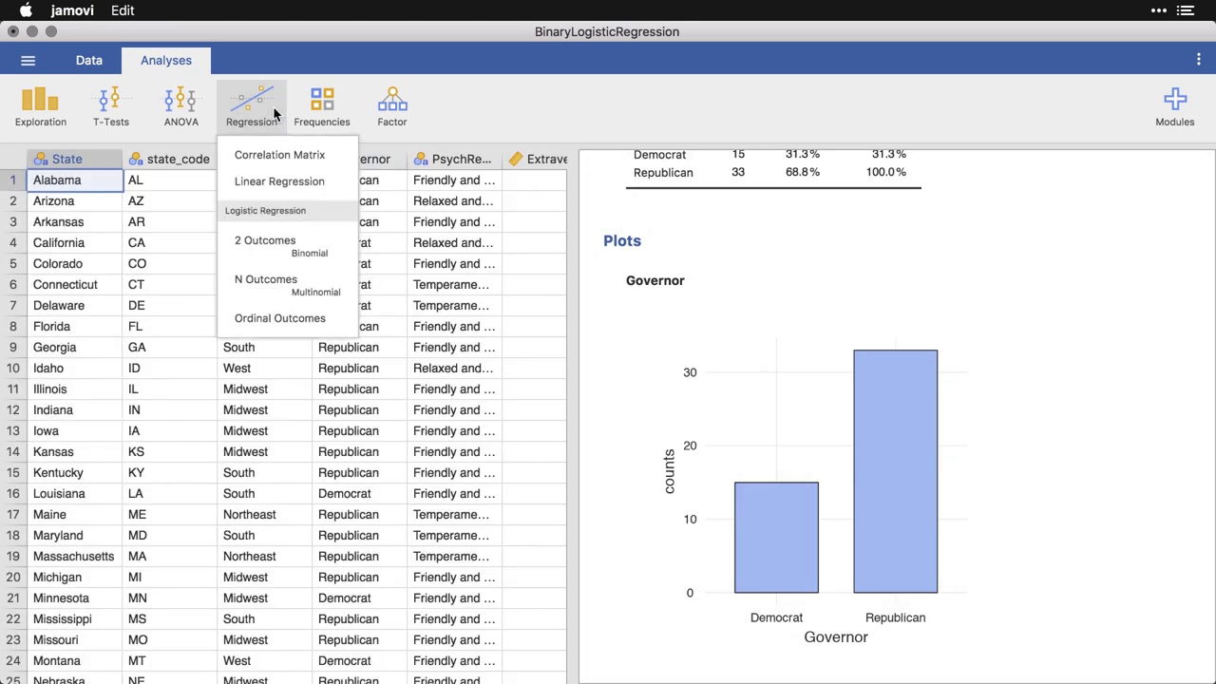
{"action": "left_click", "coordinate": [343, 259]}
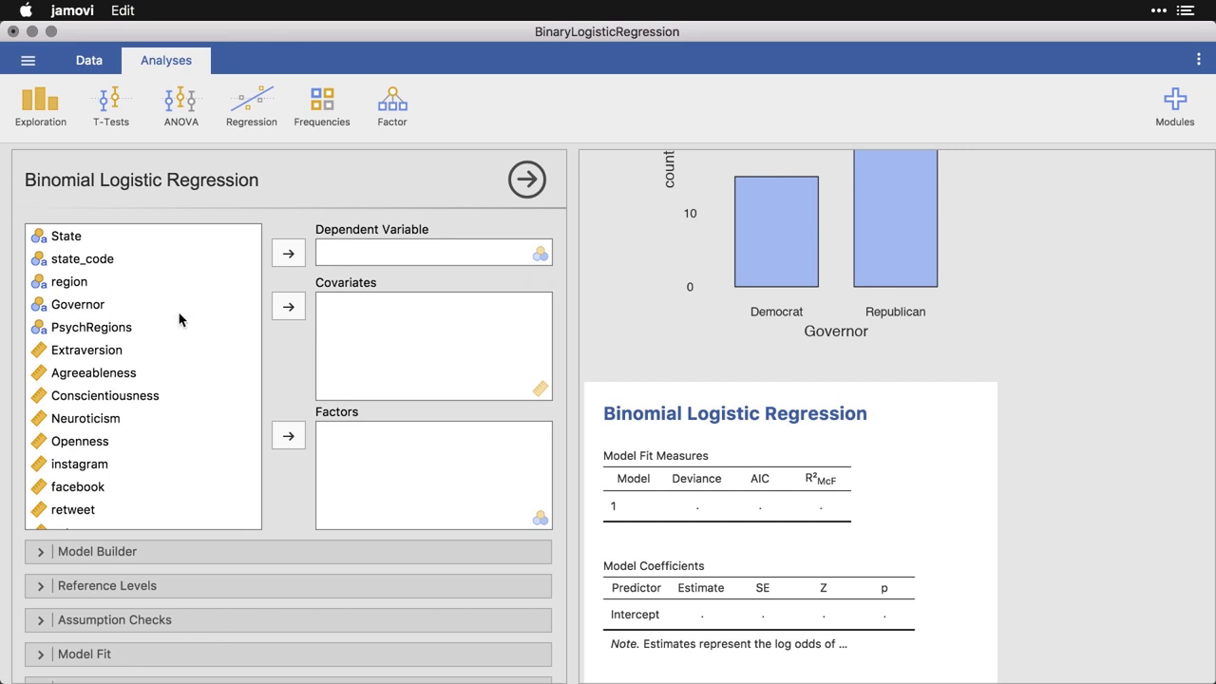
Set Governor as the dependent variable of the logistic regression
{"action": "left_click", "coordinate": [106, 306]}
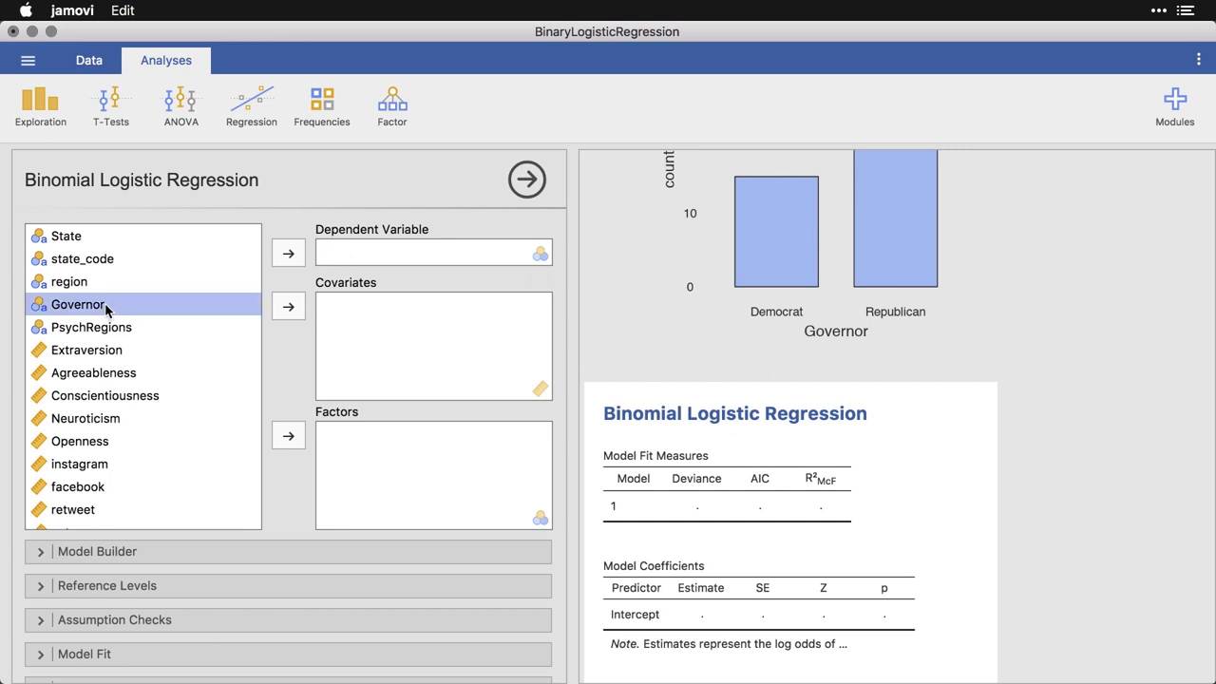
{"action": "left_click", "coordinate": [289, 254]}
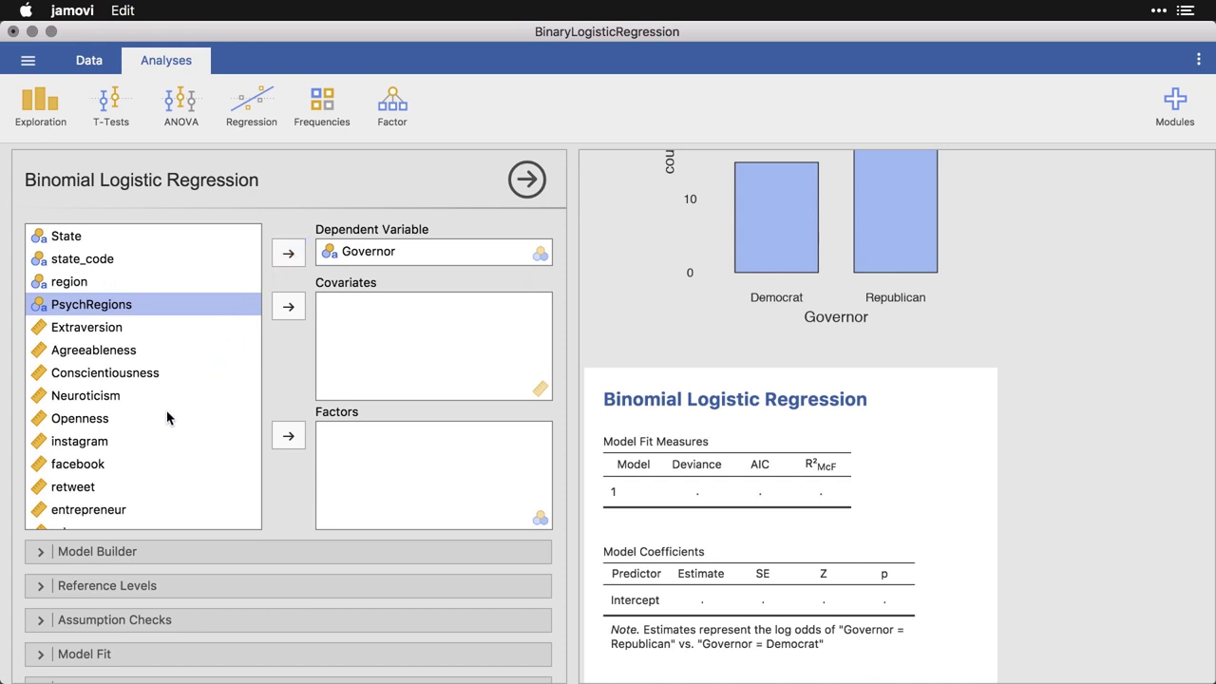
Add instagram, facebook and retweet as covariates
{"action": "scroll", "coordinate": [167, 418], "scroll_direction": "down", "scroll_amount": 3}
{"action": "left_click", "coordinate": [110, 364]}
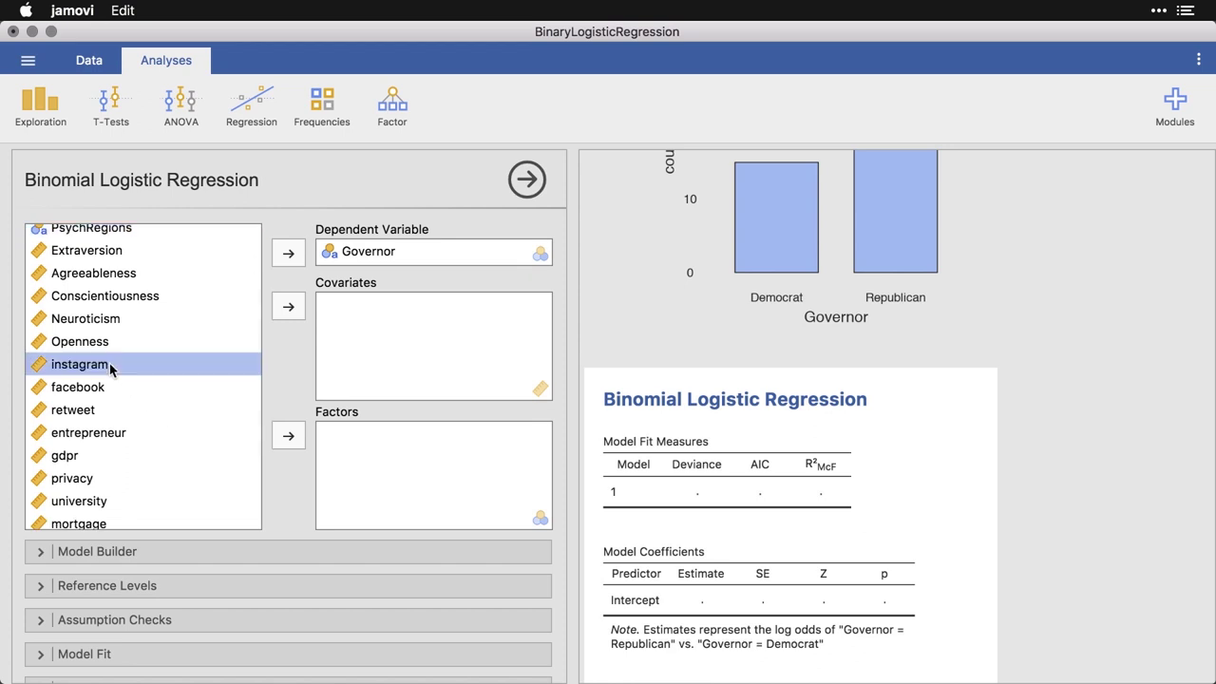
{"action": "left_click", "coordinate": [112, 411], "text": "shift"}
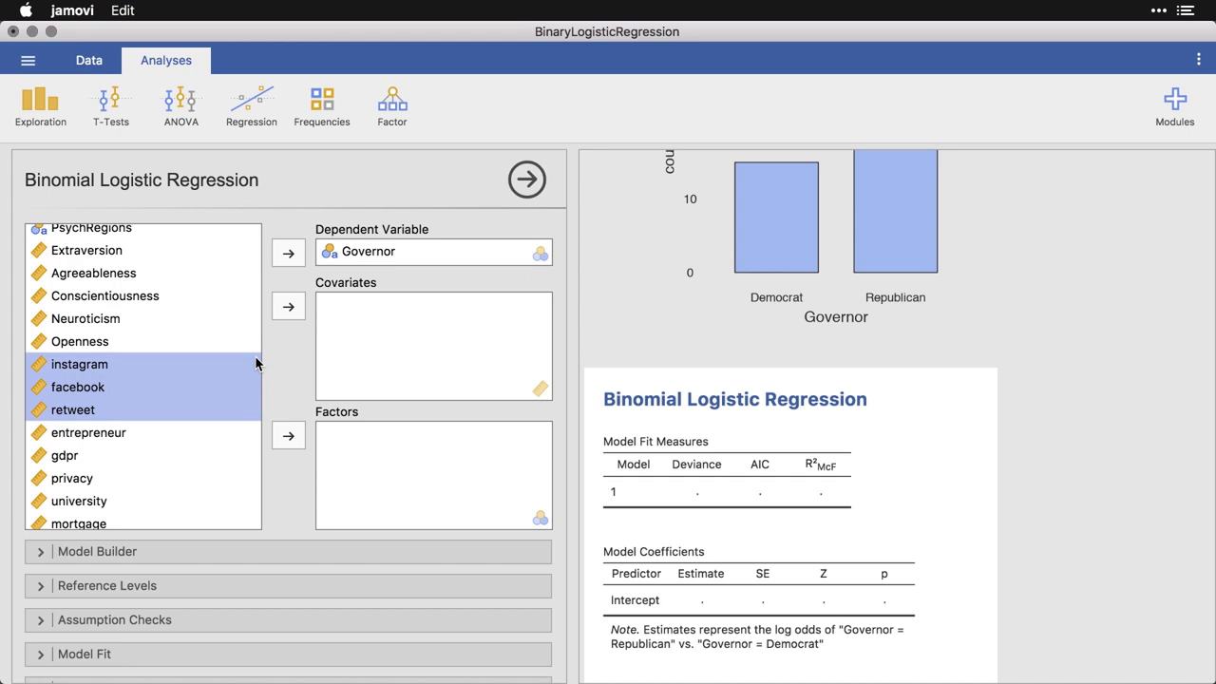
{"action": "left_click", "coordinate": [288, 306]}
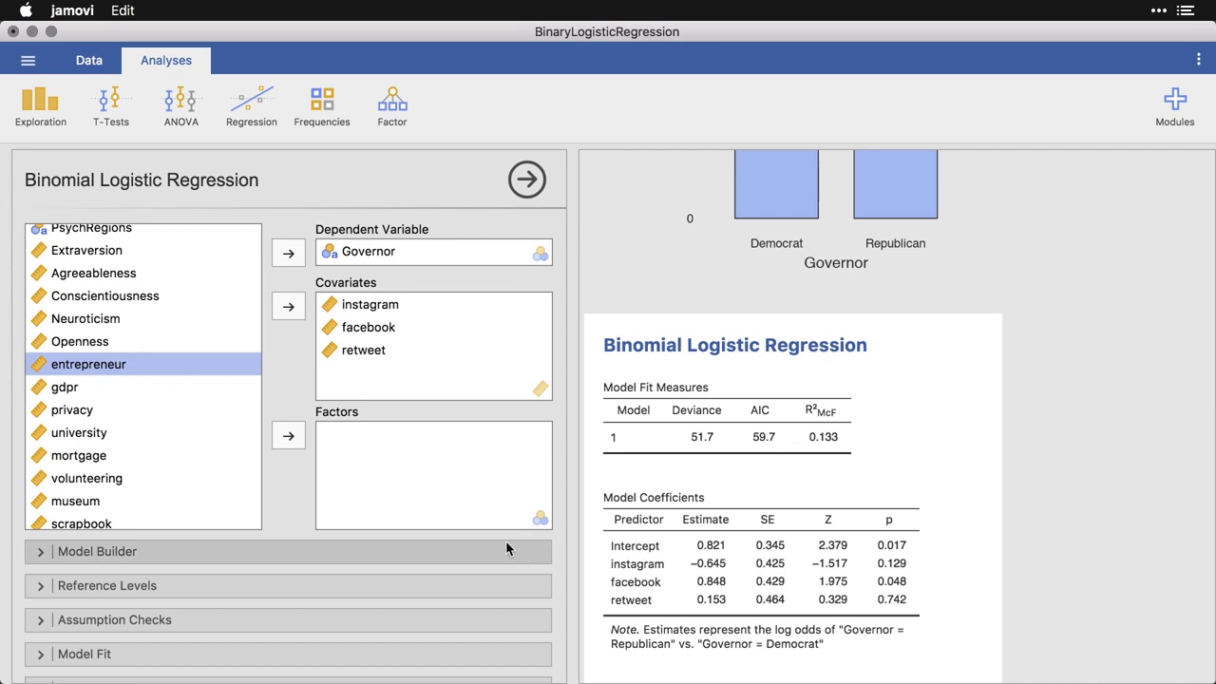
Show the Model Builder blocks and Reference Levels, with Democrat as Governor's reference
{"action": "left_click", "coordinate": [57, 553]}
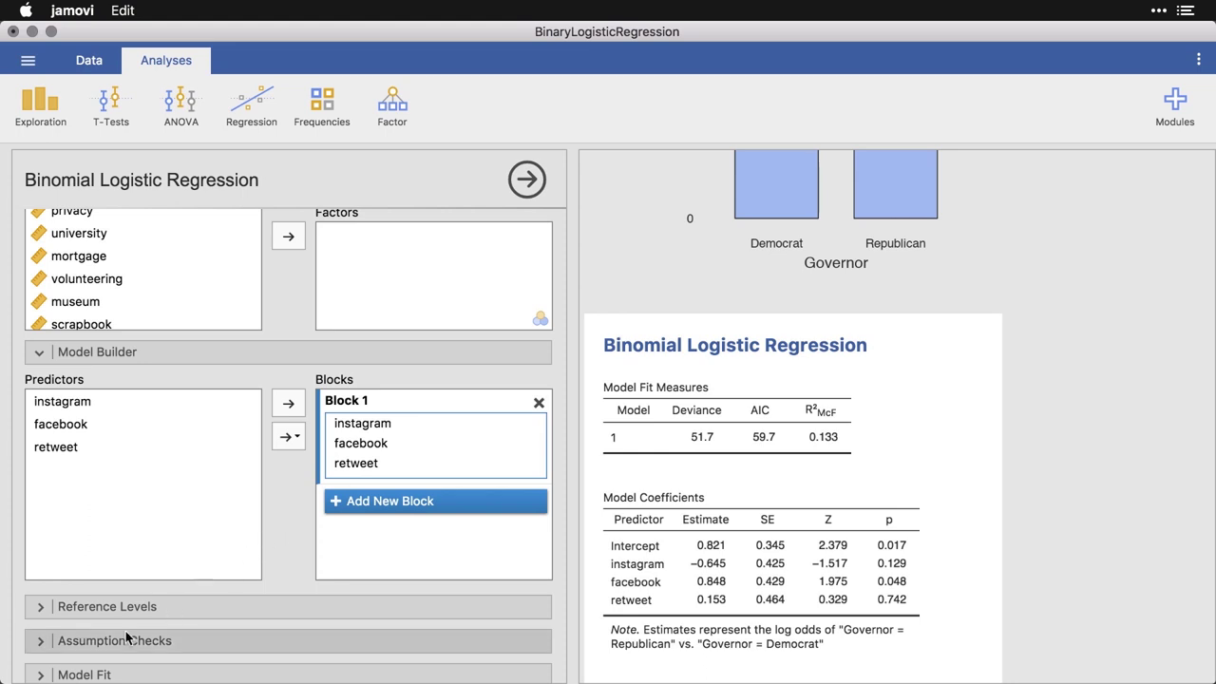
{"action": "left_click", "coordinate": [38, 611]}
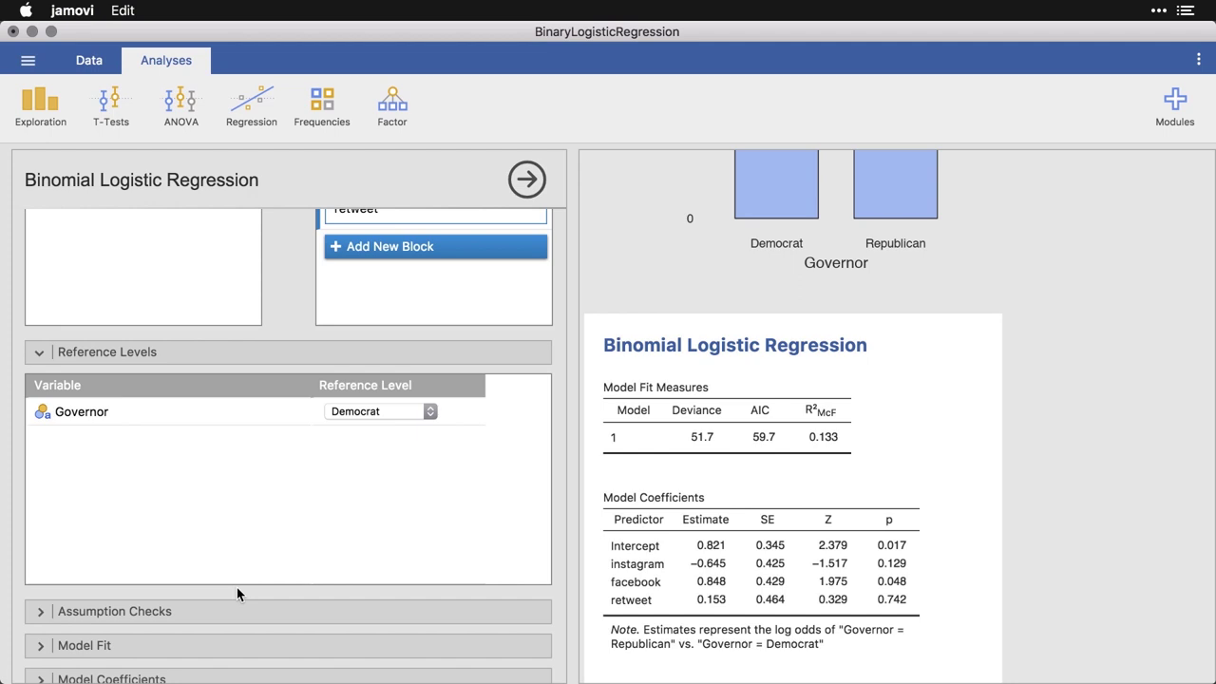
{"action": "scroll", "coordinate": [212, 585], "scroll_direction": "down", "scroll_amount": 4}
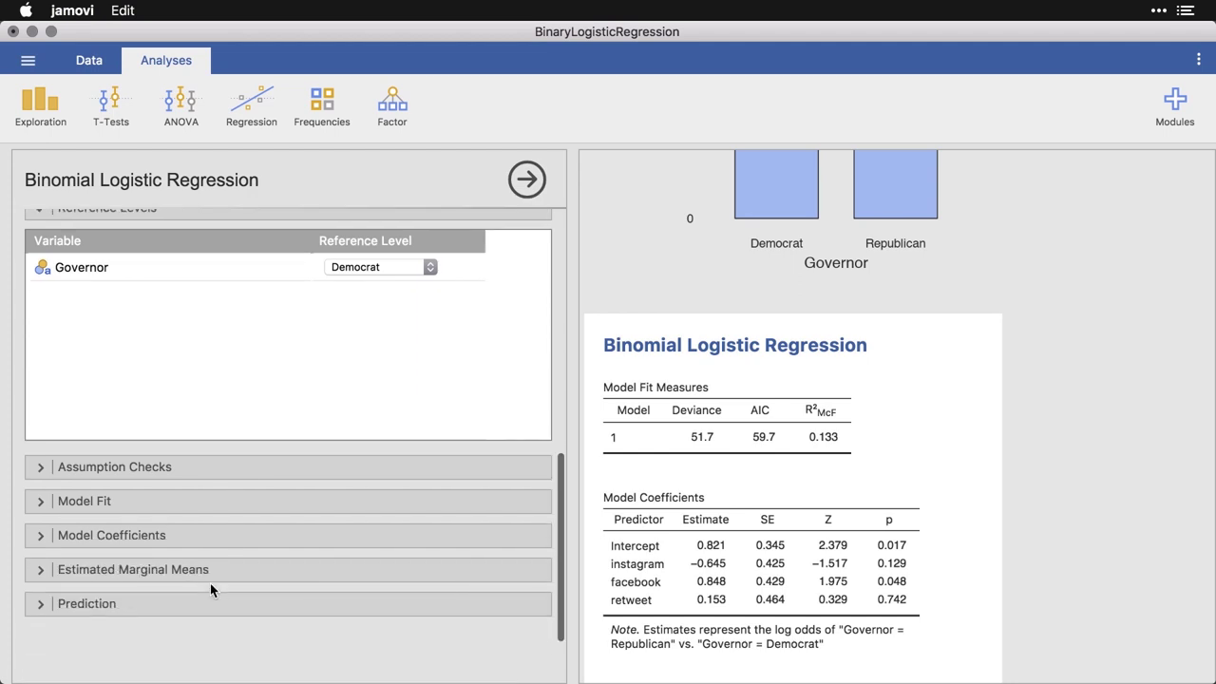
Turn on collinearity statistics (VIF and tolerance) and reveal the Model Fit options
{"action": "left_click", "coordinate": [38, 467]}
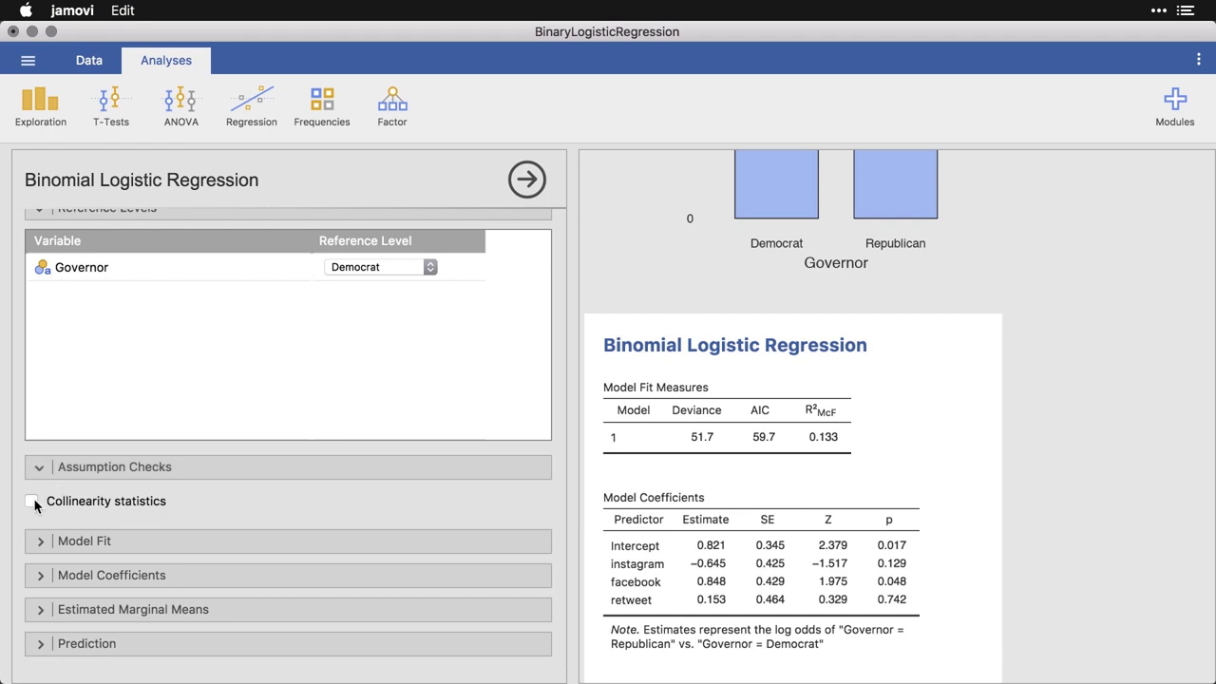
{"action": "left_click", "coordinate": [34, 503]}
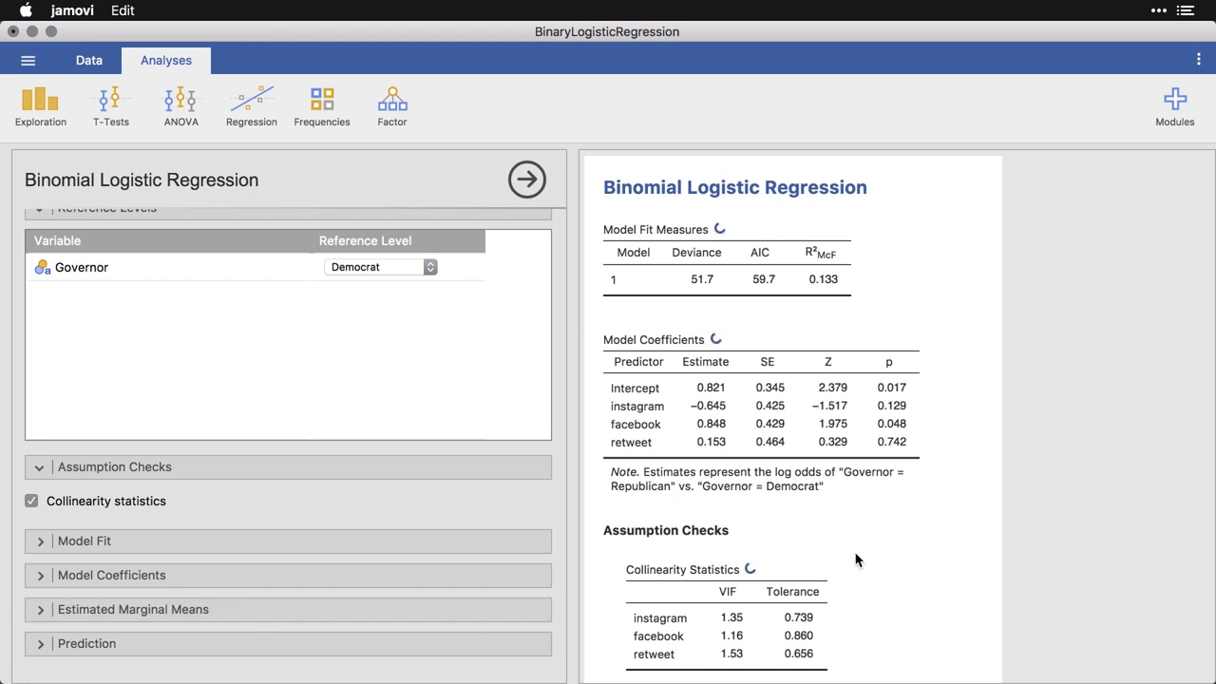
{"action": "scroll", "coordinate": [855, 559], "scroll_direction": "down", "scroll_amount": 1}
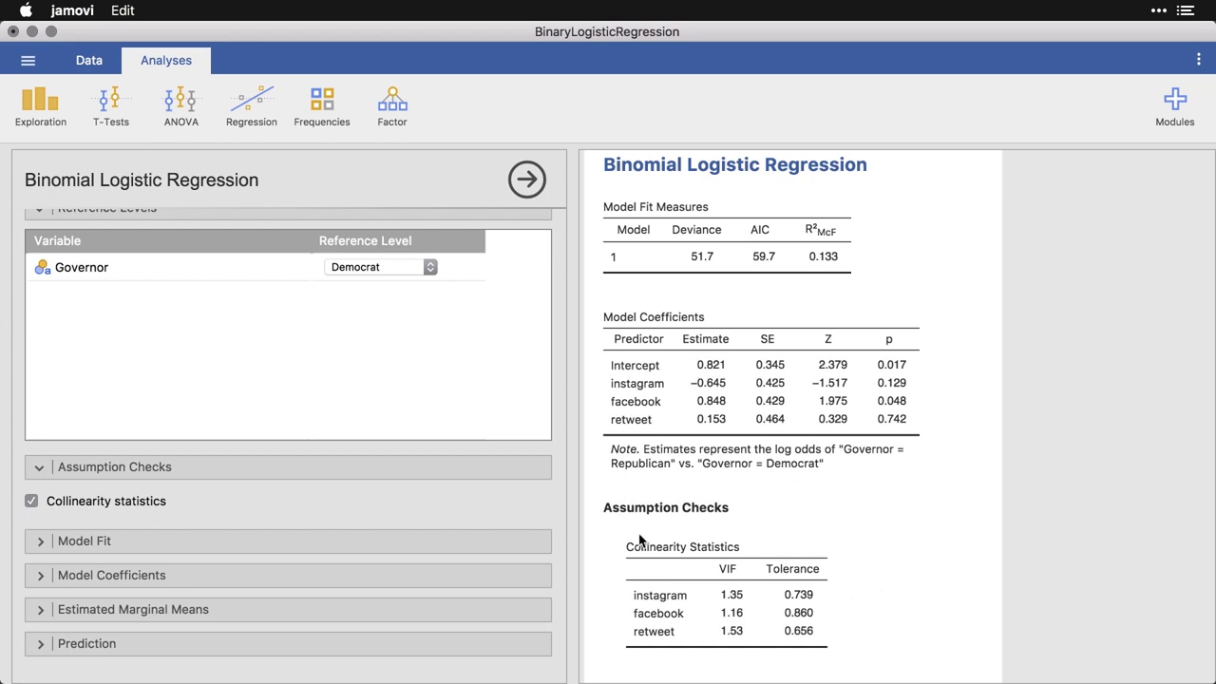
{"action": "left_click", "coordinate": [43, 541]}
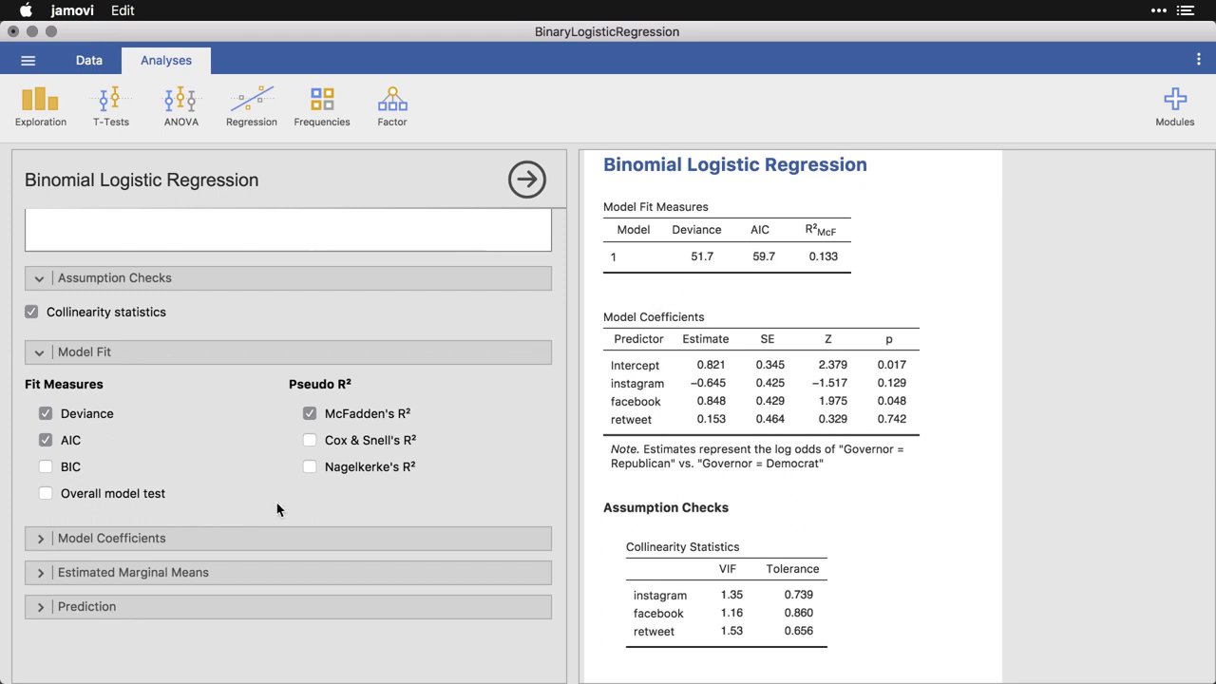
Show odds ratios with 95% confidence intervals in the coefficients table
{"action": "left_click", "coordinate": [43, 538]}
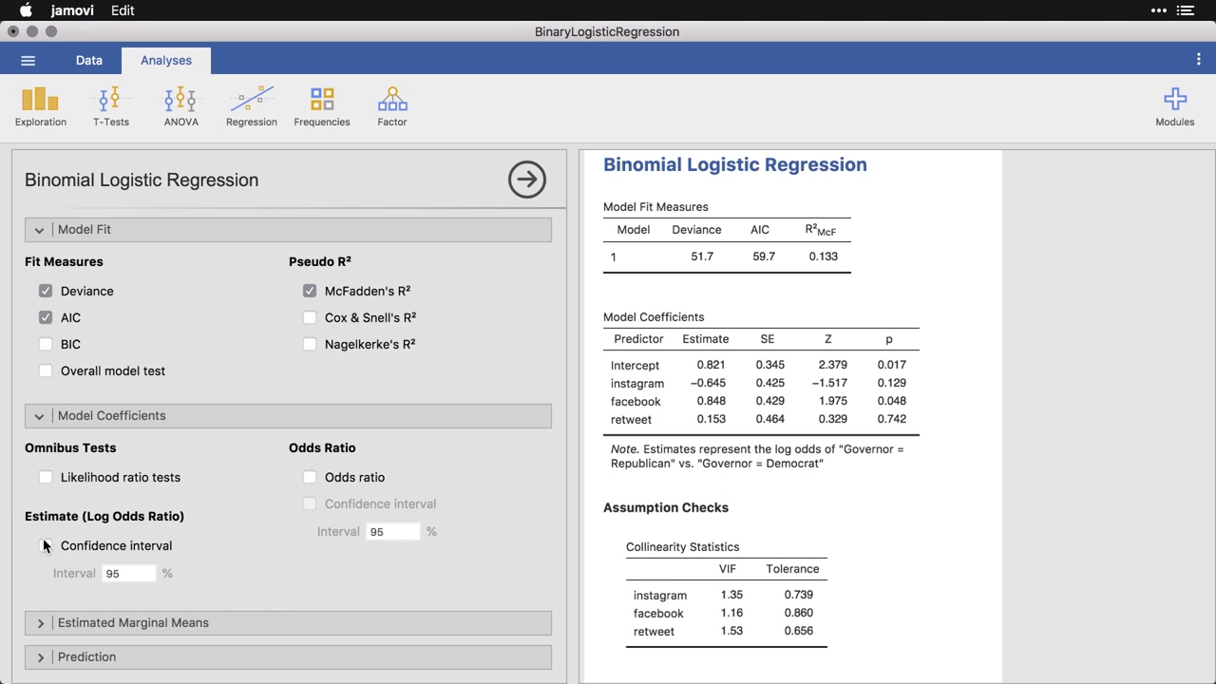
{"action": "left_click", "coordinate": [313, 478]}
{"action": "left_click", "coordinate": [310, 503]}
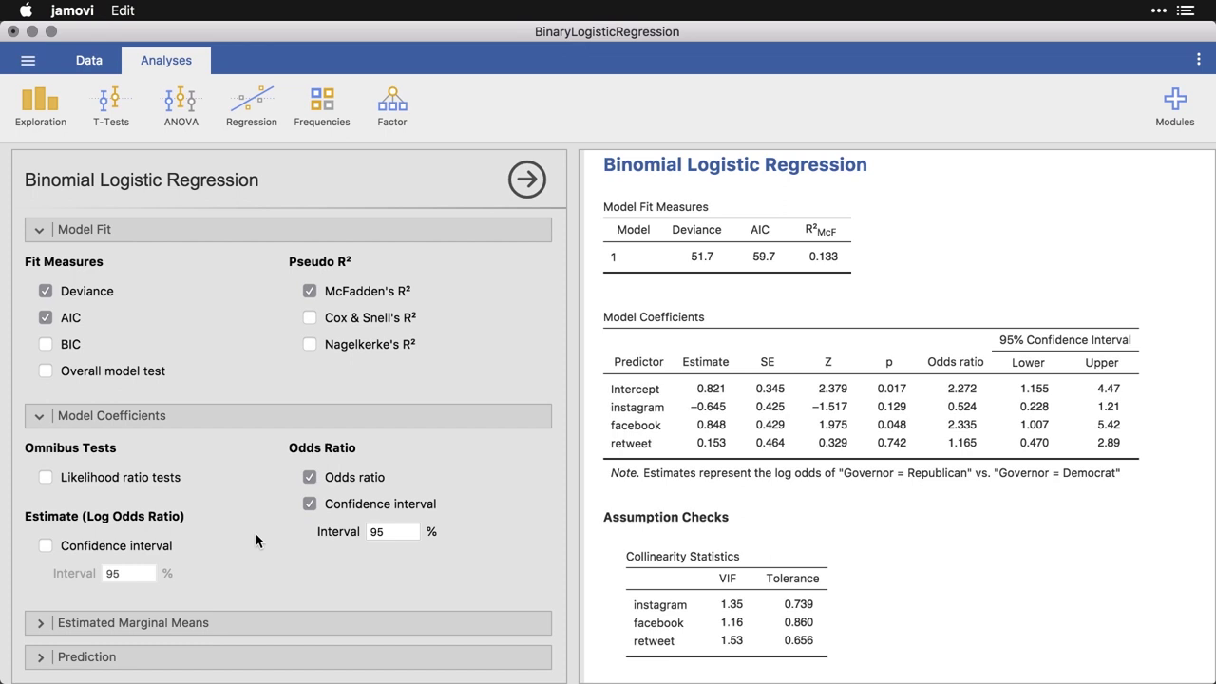
Put facebook in Term 1 of Estimated Marginal Means and view the resulting plot
{"action": "left_click", "coordinate": [39, 623]}
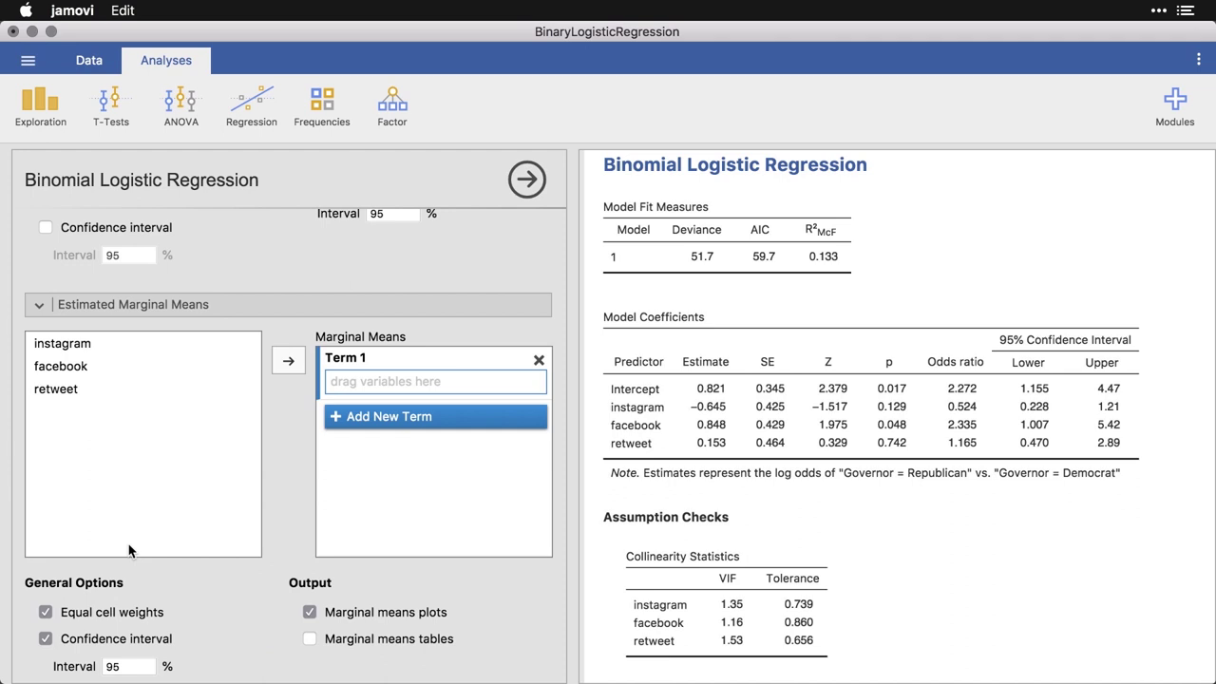
{"action": "left_click", "coordinate": [64, 376]}
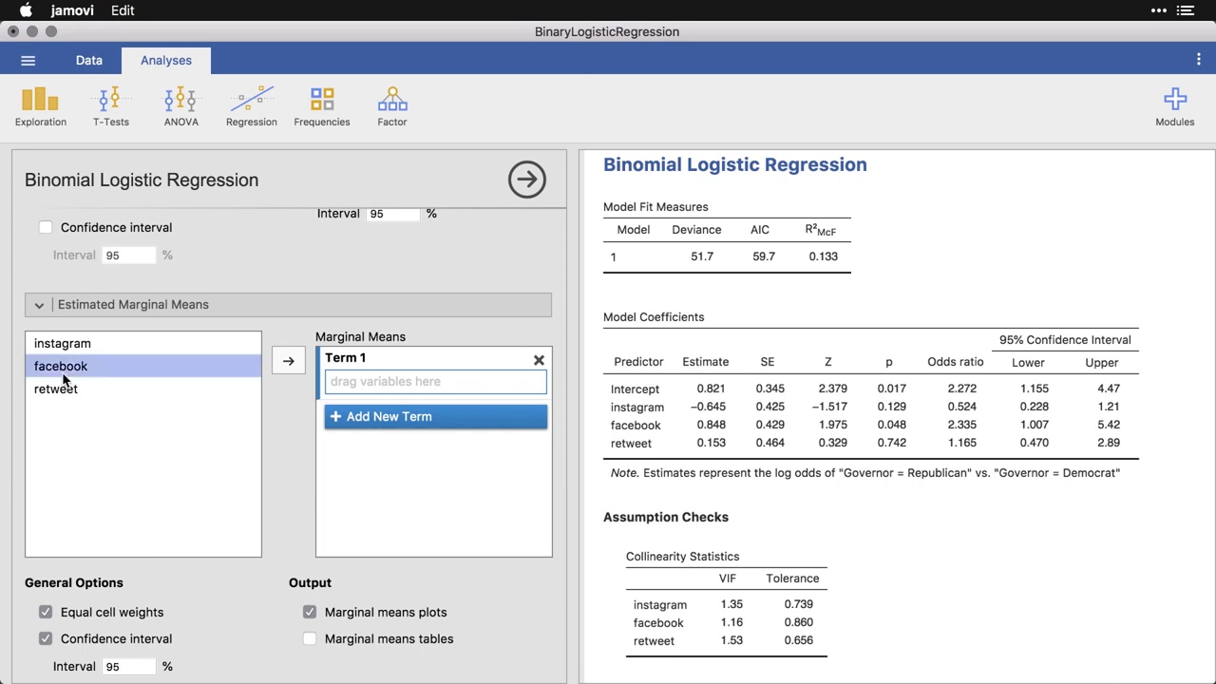
{"action": "left_click", "coordinate": [284, 359]}
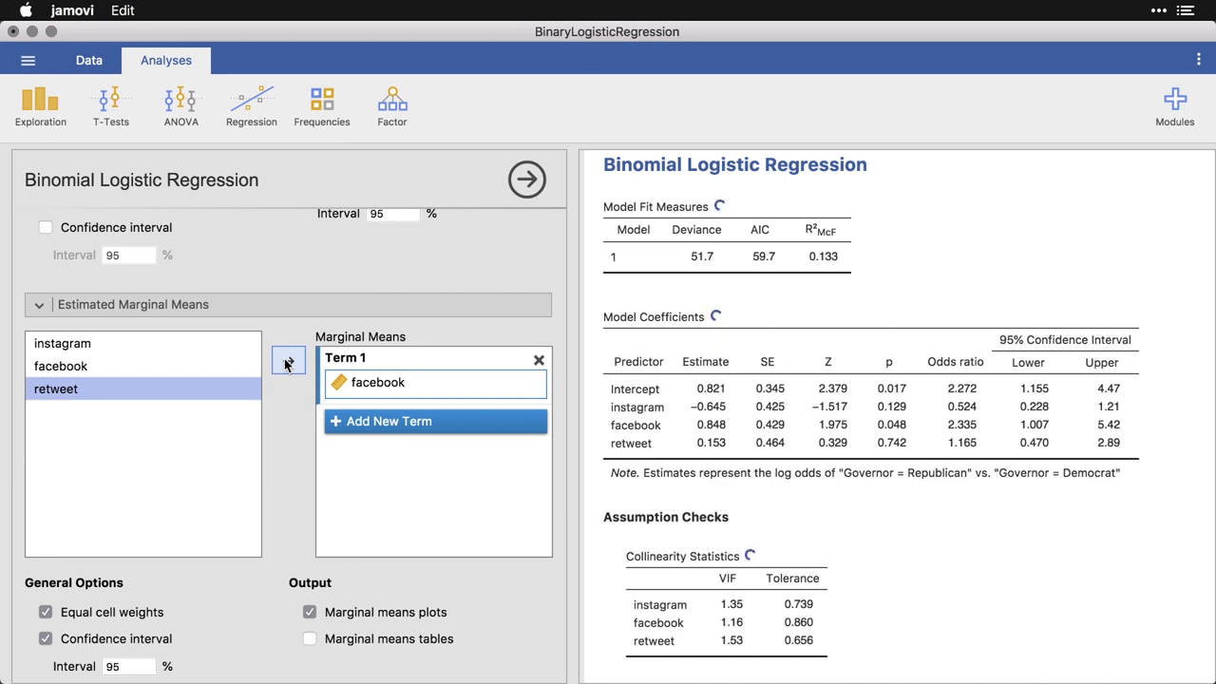
{"action": "scroll", "coordinate": [926, 487], "scroll_direction": "down", "scroll_amount": 2}
{"action": "scroll", "coordinate": [926, 494], "scroll_direction": "down", "scroll_amount": 8}
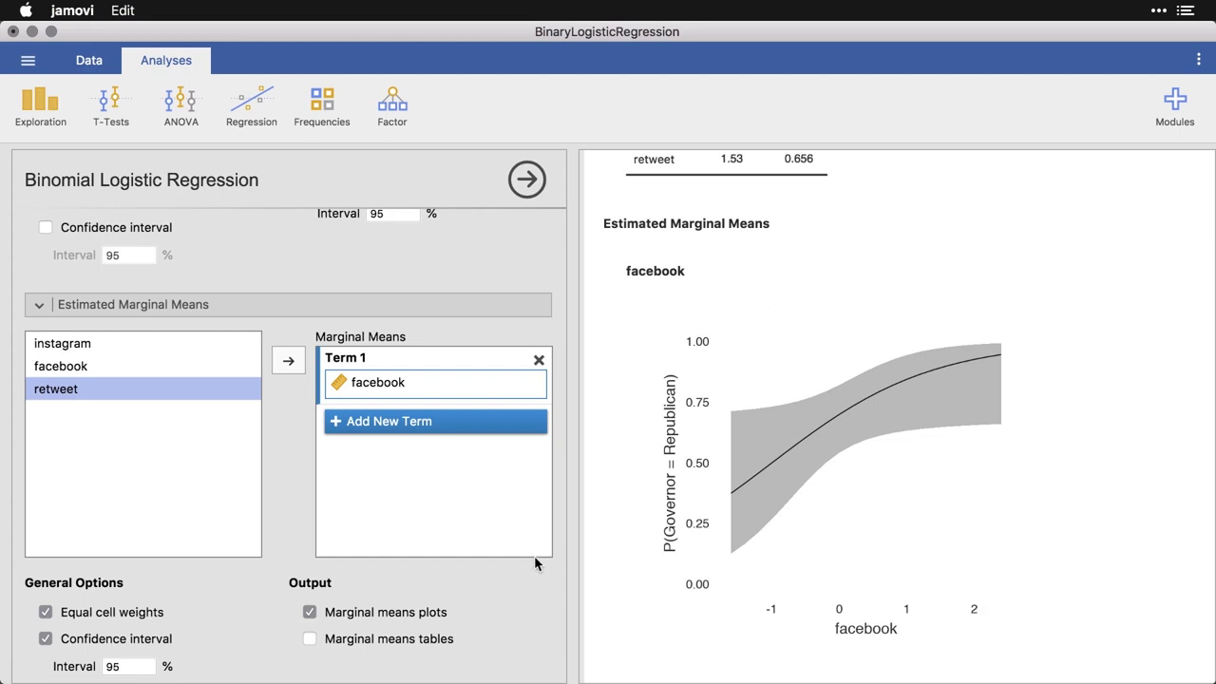
{"action": "scroll", "coordinate": [501, 569], "scroll_direction": "down", "scroll_amount": 2}
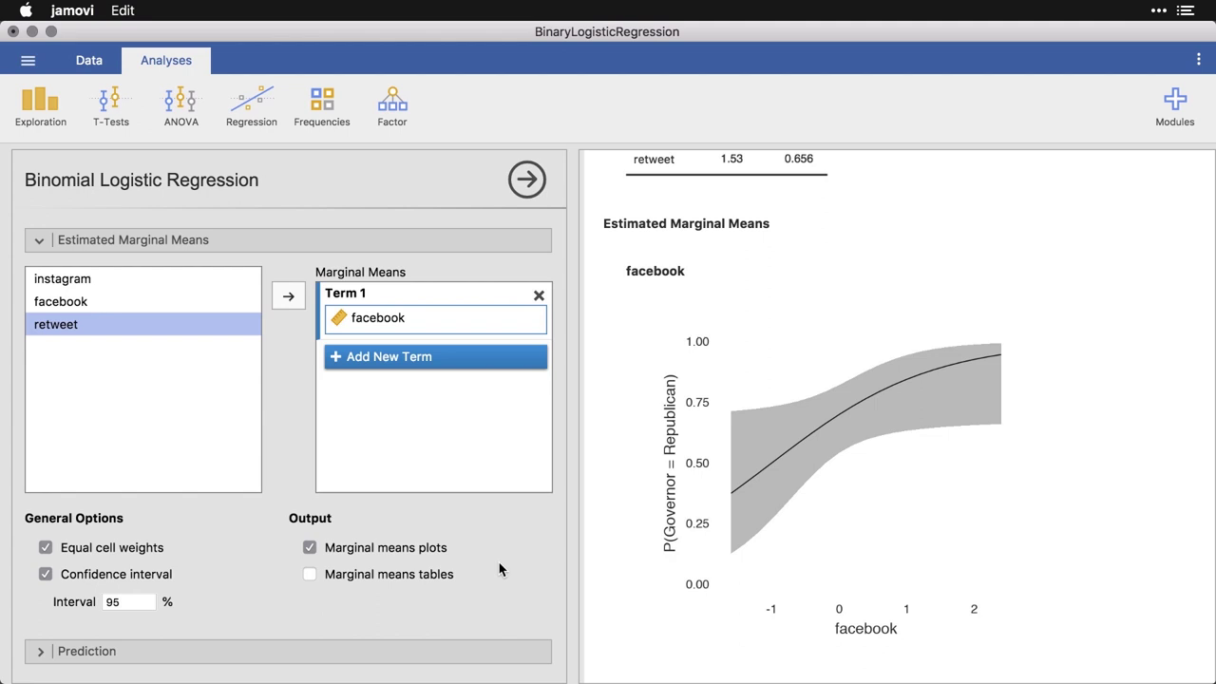
Show the Prediction options and review the cut-off plot and 0.5 classification table
{"action": "left_click", "coordinate": [41, 655]}
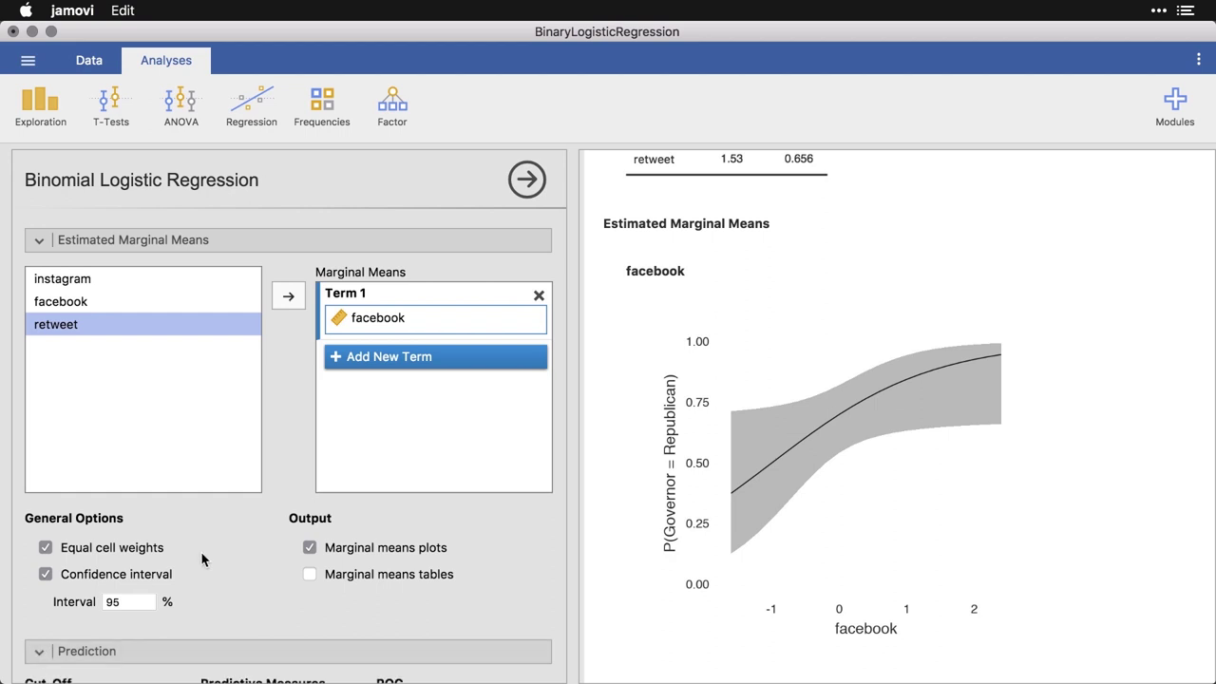
{"action": "scroll", "coordinate": [201, 558], "scroll_direction": "down", "scroll_amount": 4}
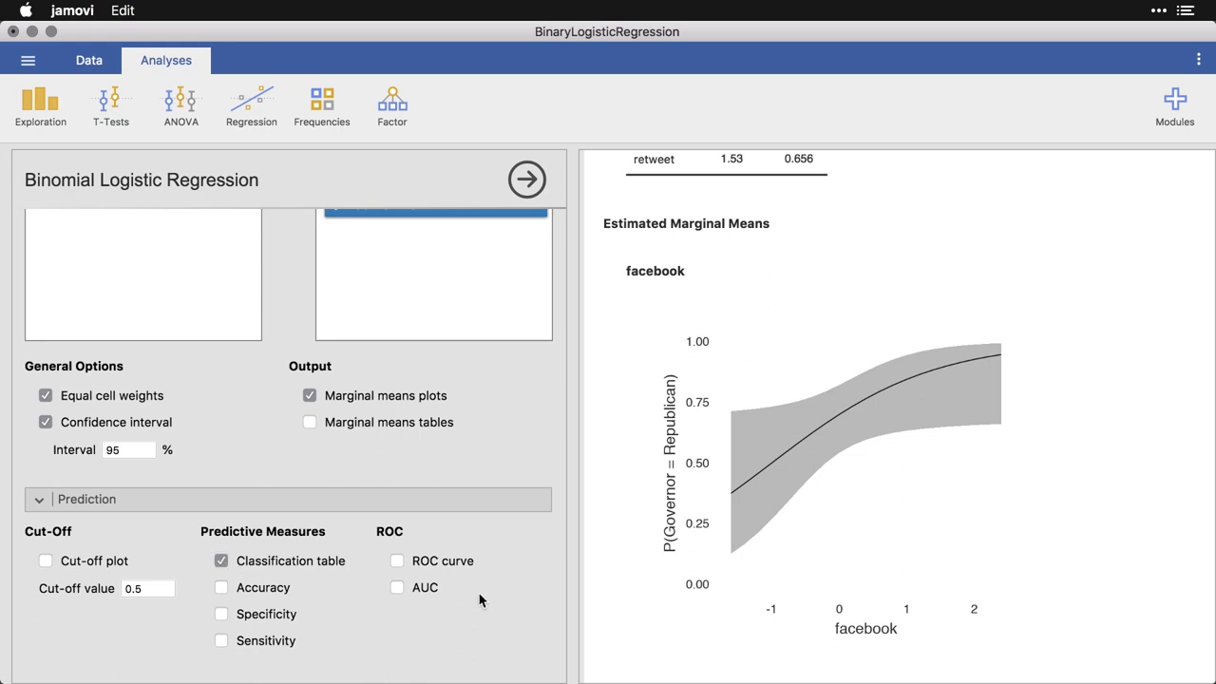
{"action": "scroll", "coordinate": [1031, 576], "scroll_direction": "down", "scroll_amount": 4}
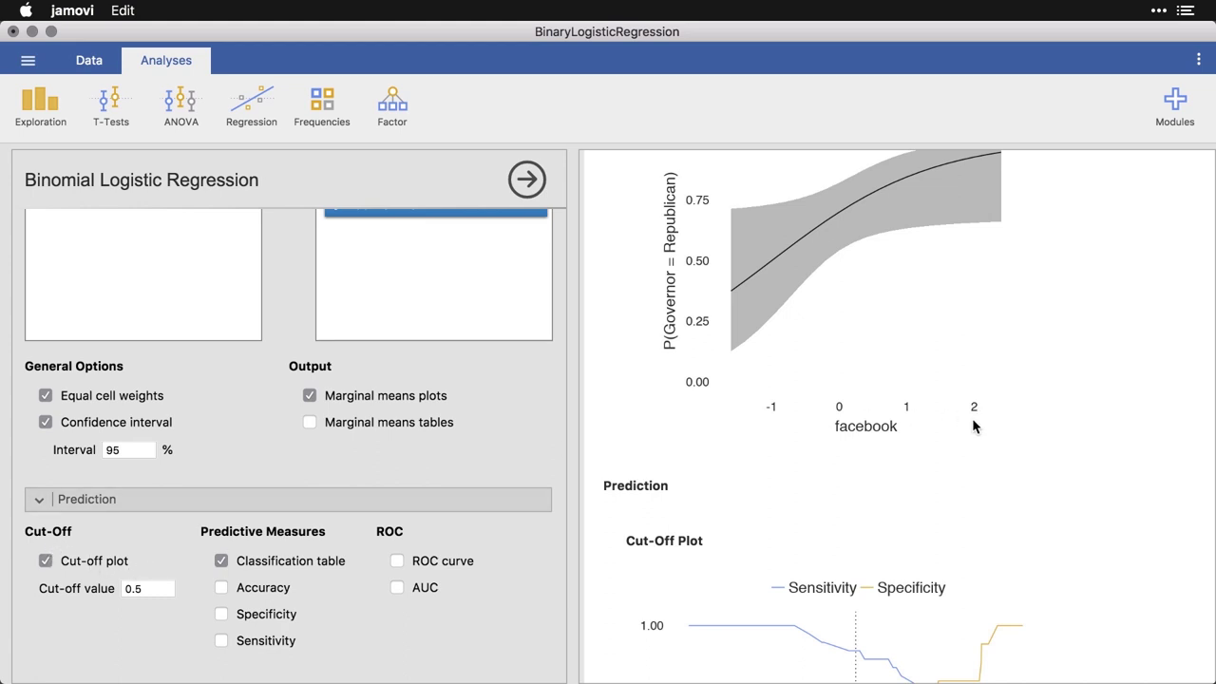
{"action": "scroll", "coordinate": [973, 426], "scroll_direction": "down", "scroll_amount": 10}
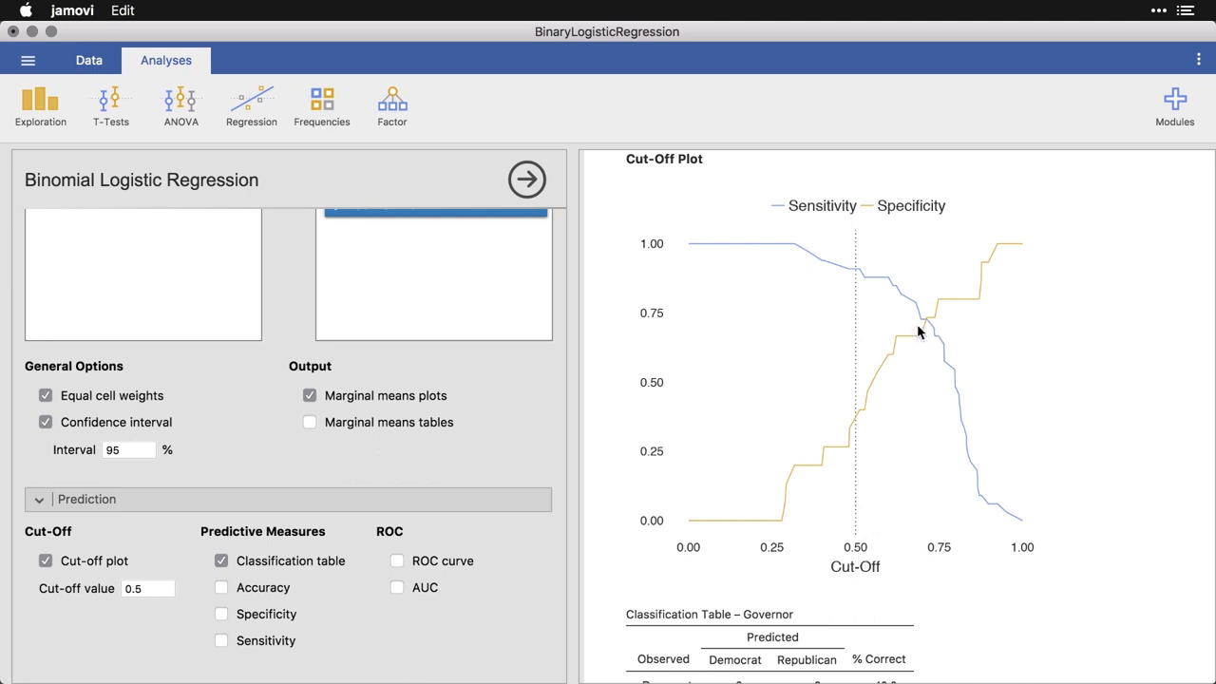
{"action": "scroll", "coordinate": [756, 438], "scroll_direction": "down", "scroll_amount": 3}
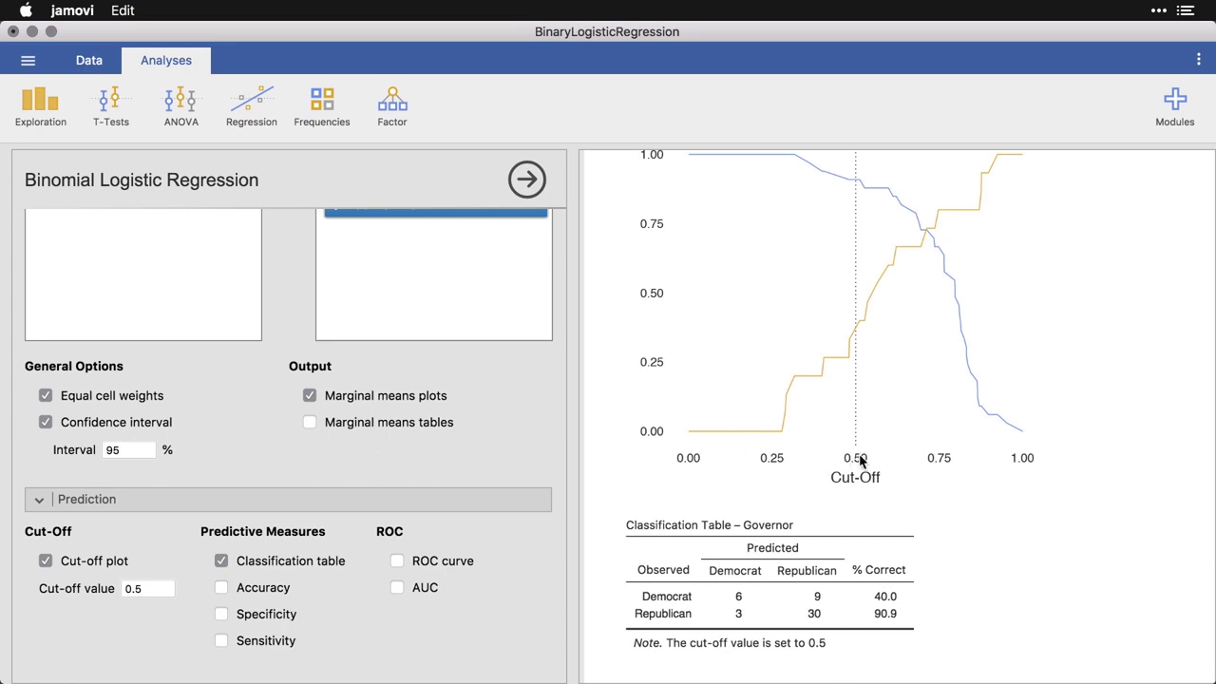
Change the prediction cut-off from 0.5 to 0.7 and review the updated classification table
{"action": "left_click", "coordinate": [149, 591]}
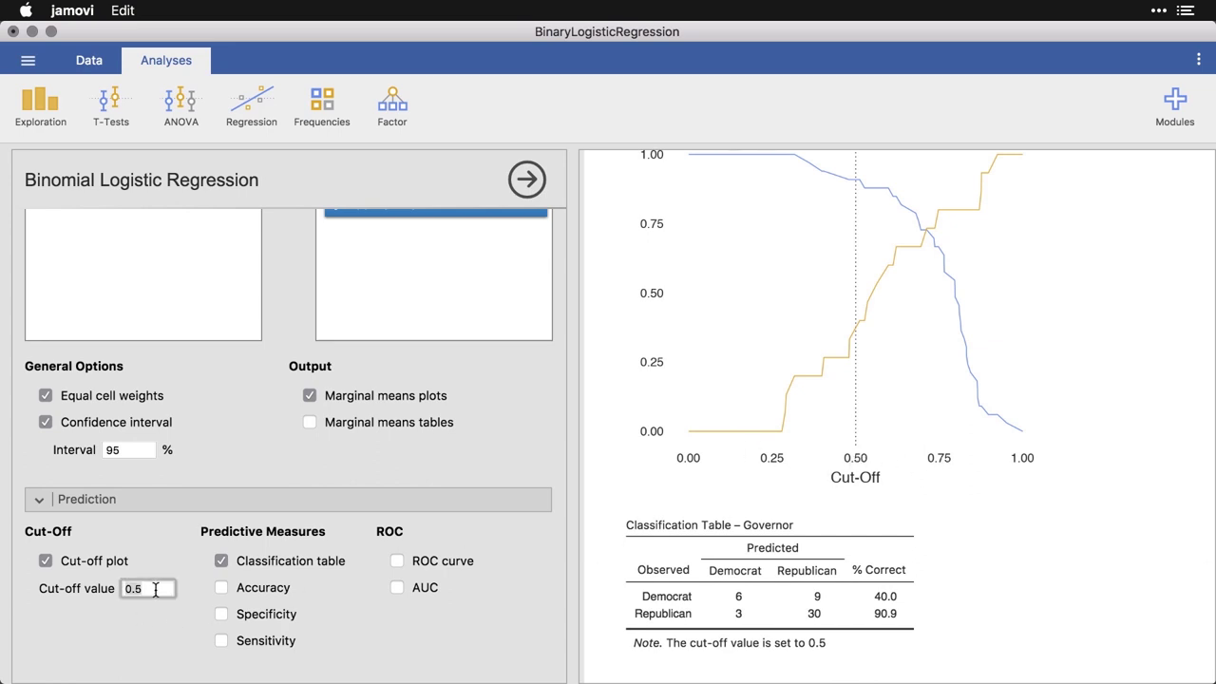
{"action": "key", "text": "BackSpace"}
{"action": "type", "text": "7"}
{"action": "key", "text": "Tab"}
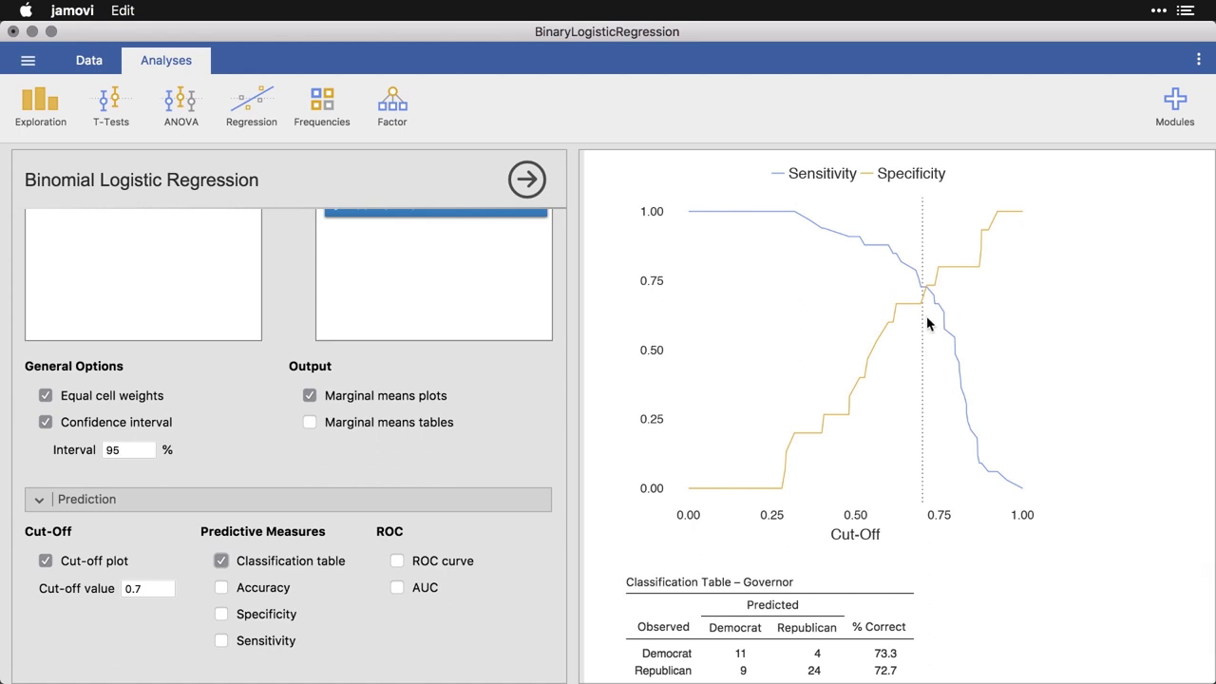
{"action": "scroll", "coordinate": [926, 317], "scroll_direction": "down", "scroll_amount": 2}
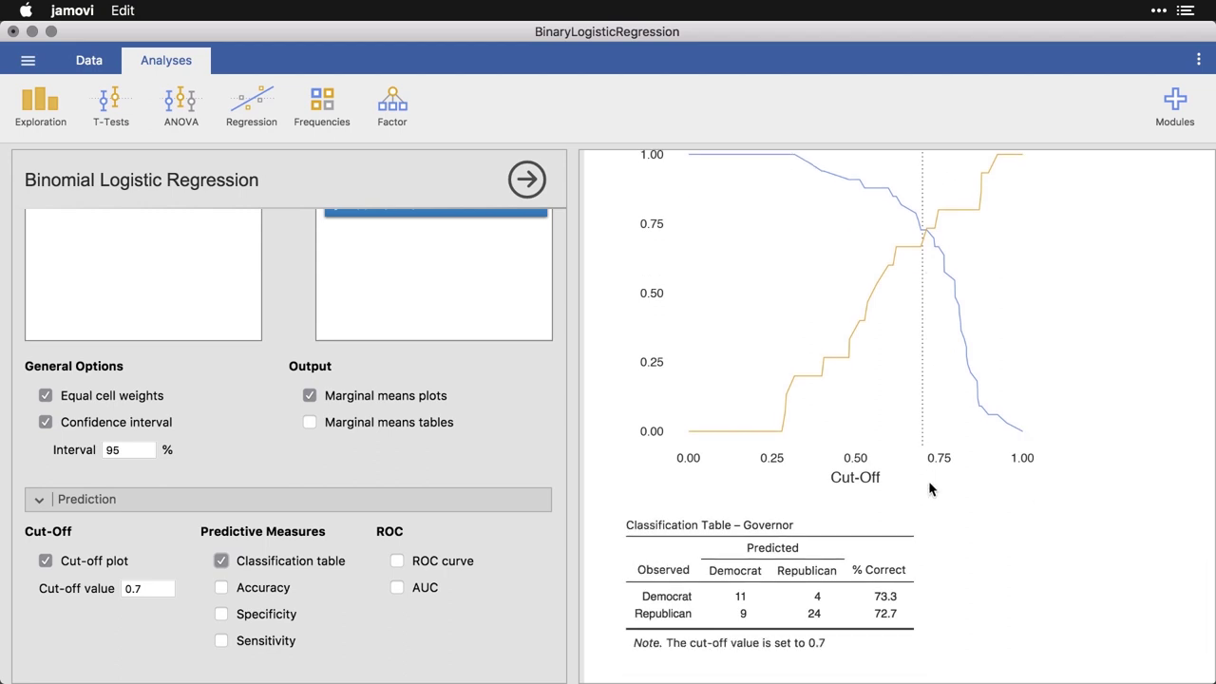